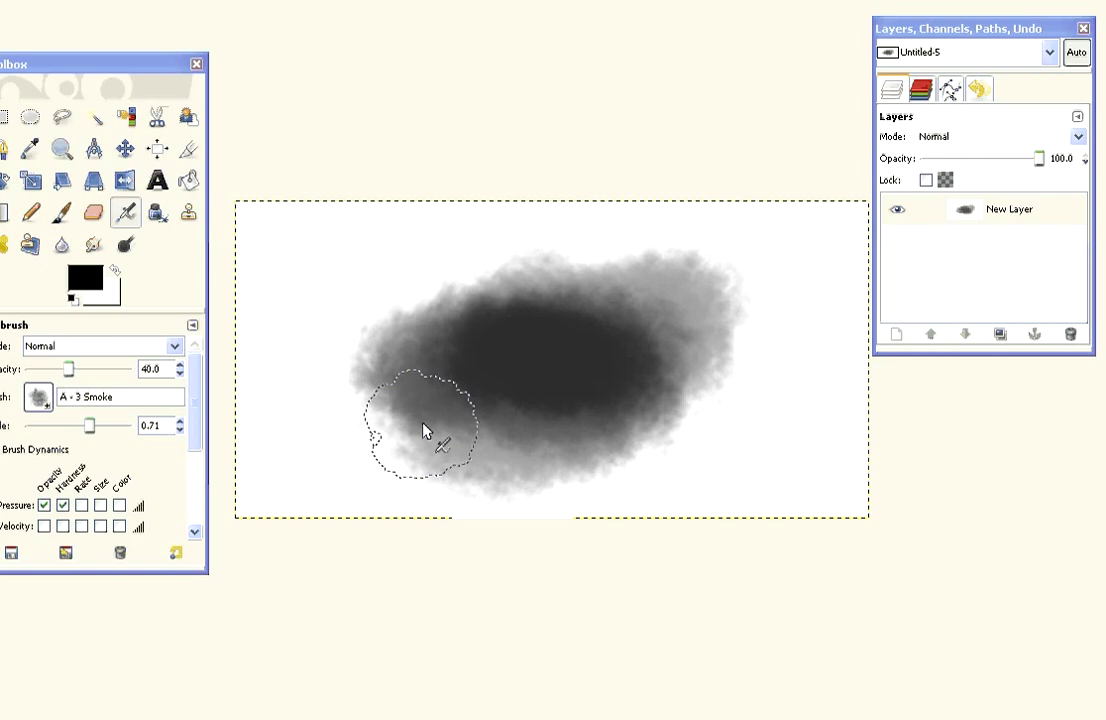
Widen the dark smoke cloud with the black airbrush, and spray a haze over the whole canvas at scale 3.27 and 20% opacity
mouse_move(424, 431)
mouse_down()
mouse_move(607, 241)
mouse_move(641, 288)
mouse_up()
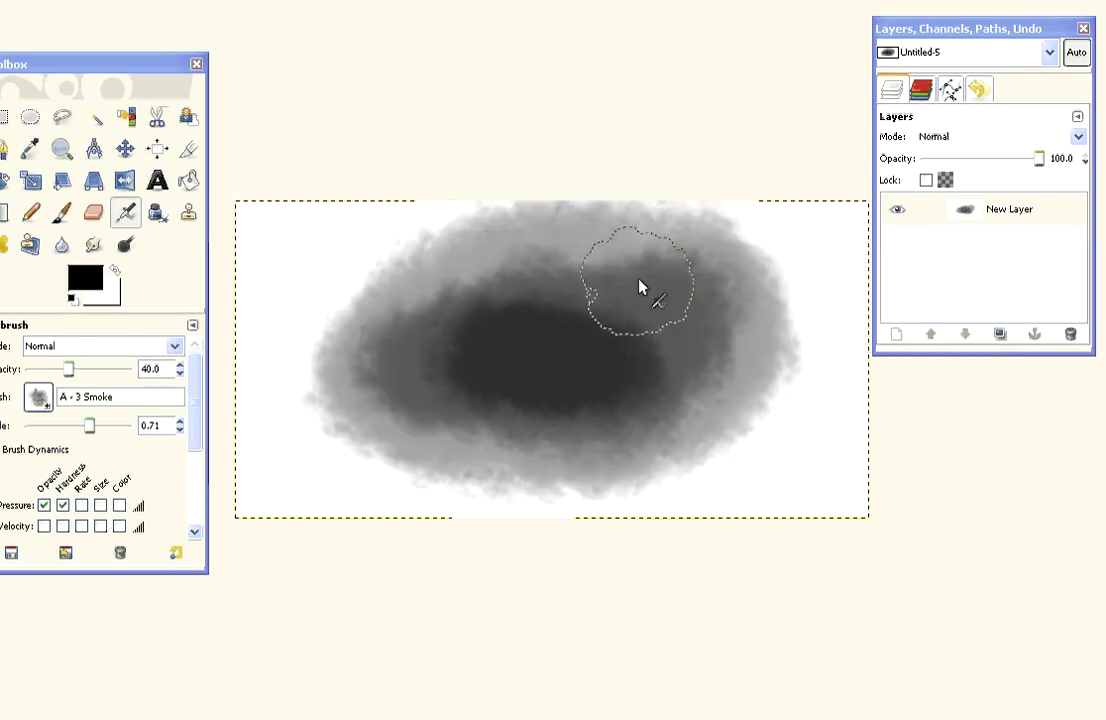
drag(639, 281, 639, 281)
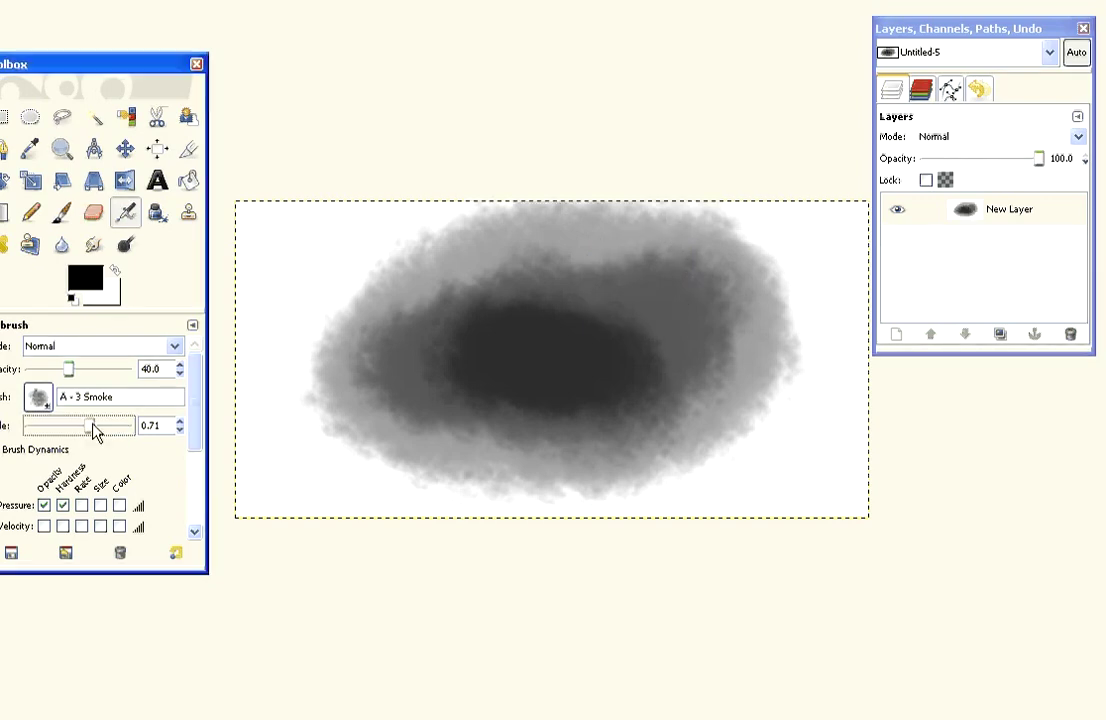
drag(93, 430, 111, 426)
drag(68, 369, 50, 370)
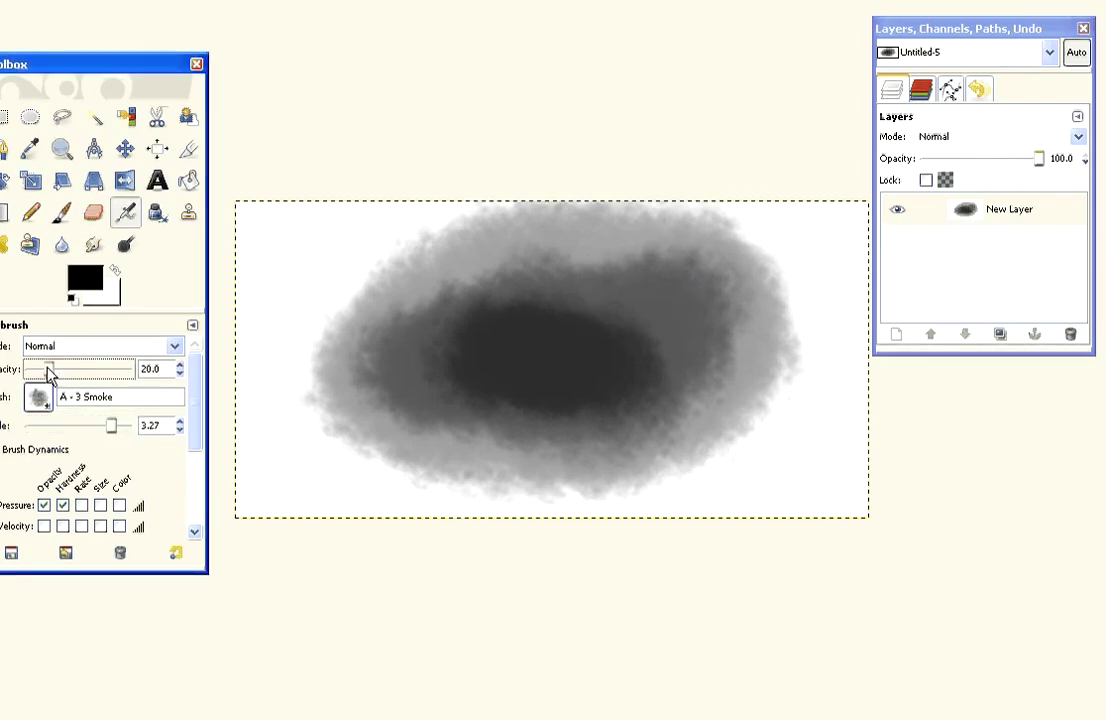
click(531, 355)
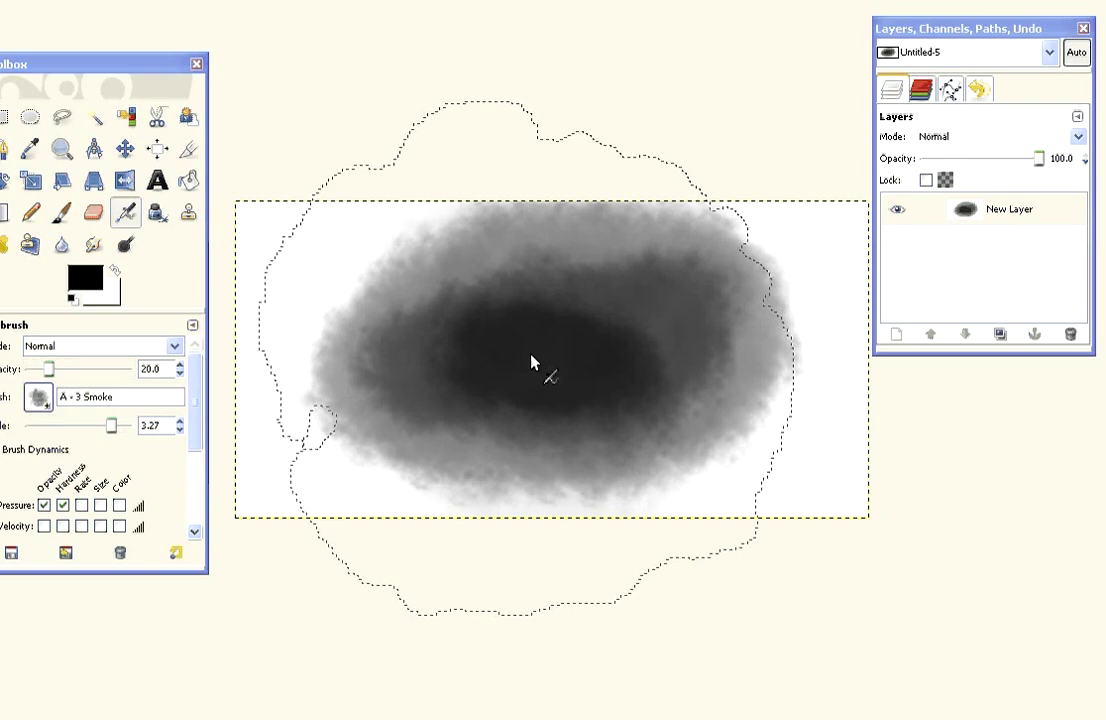
drag(532, 358, 382, 442)
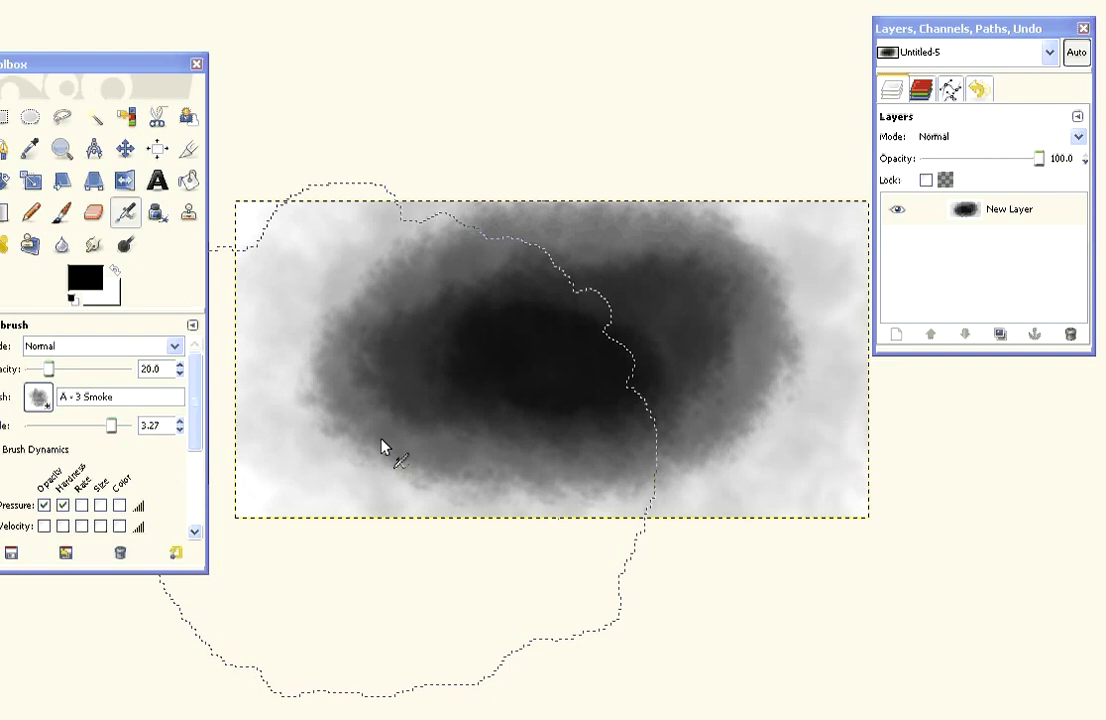
Airbrush a light elongated glow in the centre of the dark cloud with white at brush scale 0.23
key(ctrl+shift+a)
click(115, 272)
drag(111, 425, 74, 427)
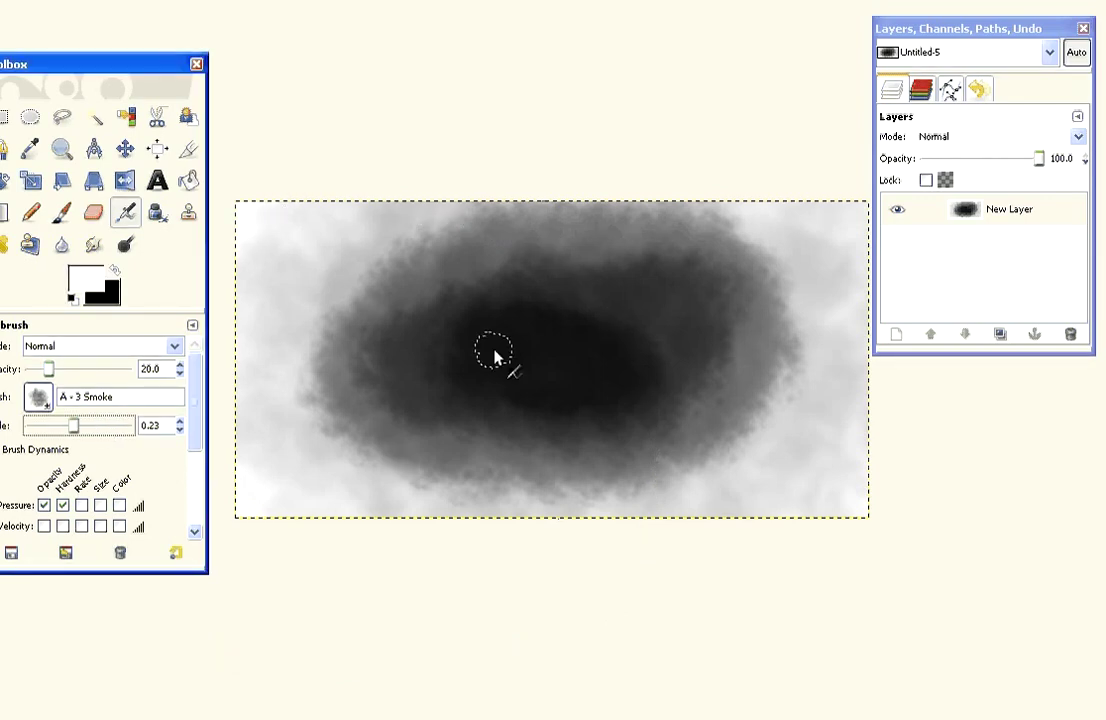
drag(494, 357, 521, 366)
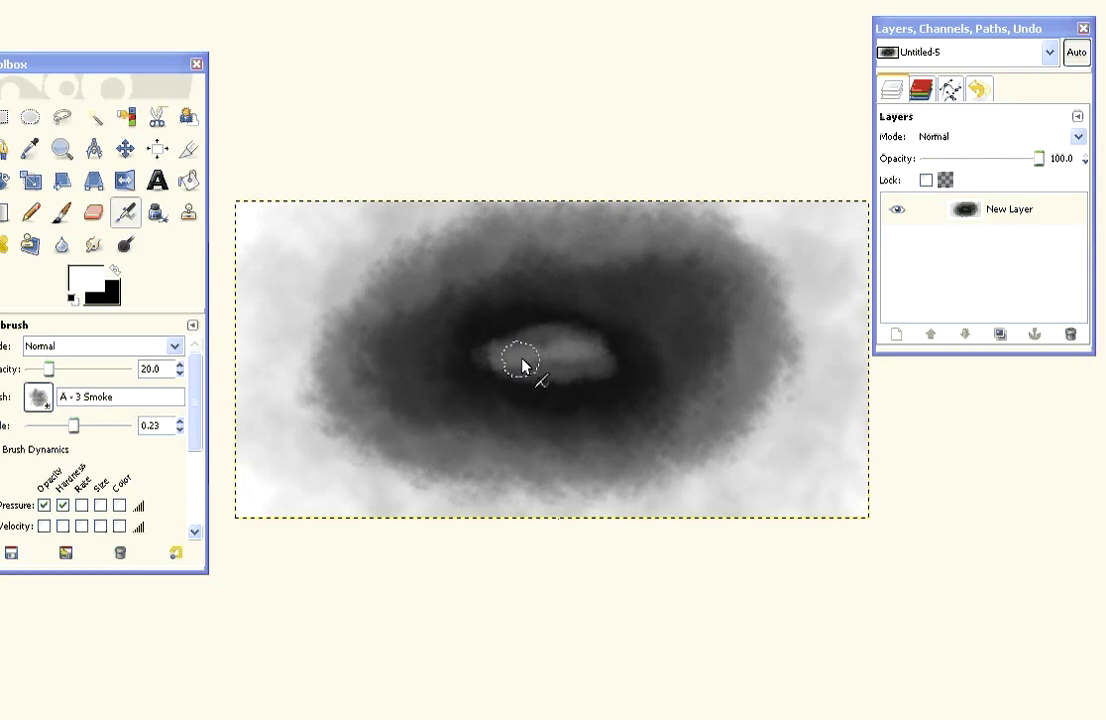
drag(521, 366, 645, 366)
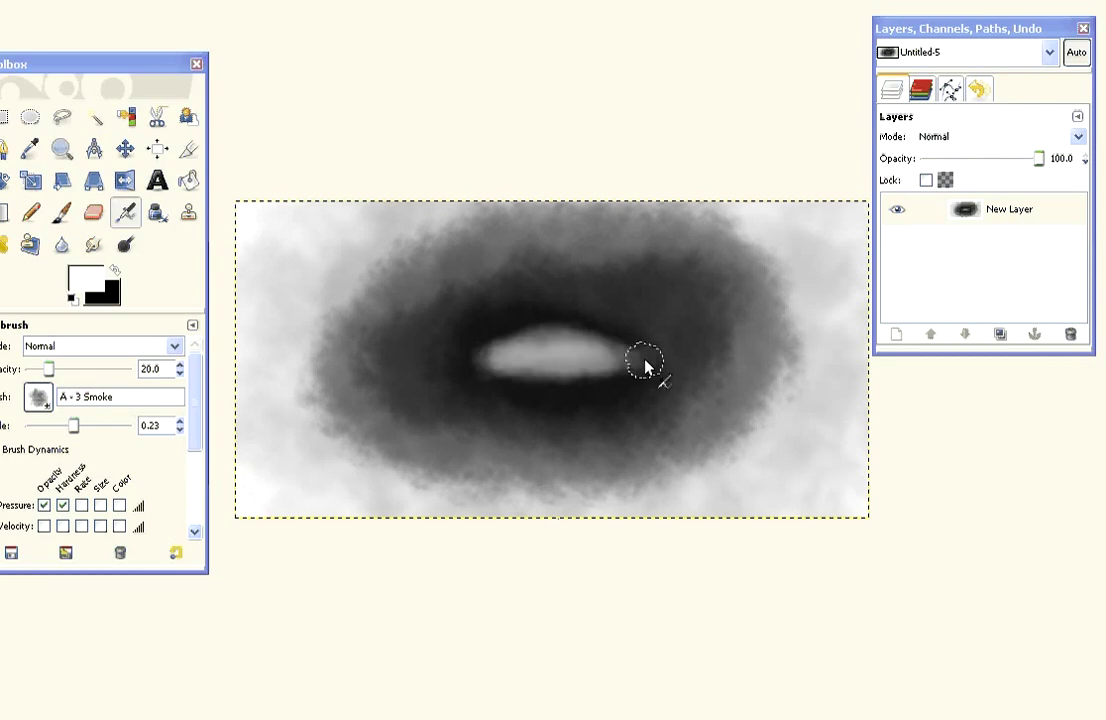
drag(645, 366, 537, 380)
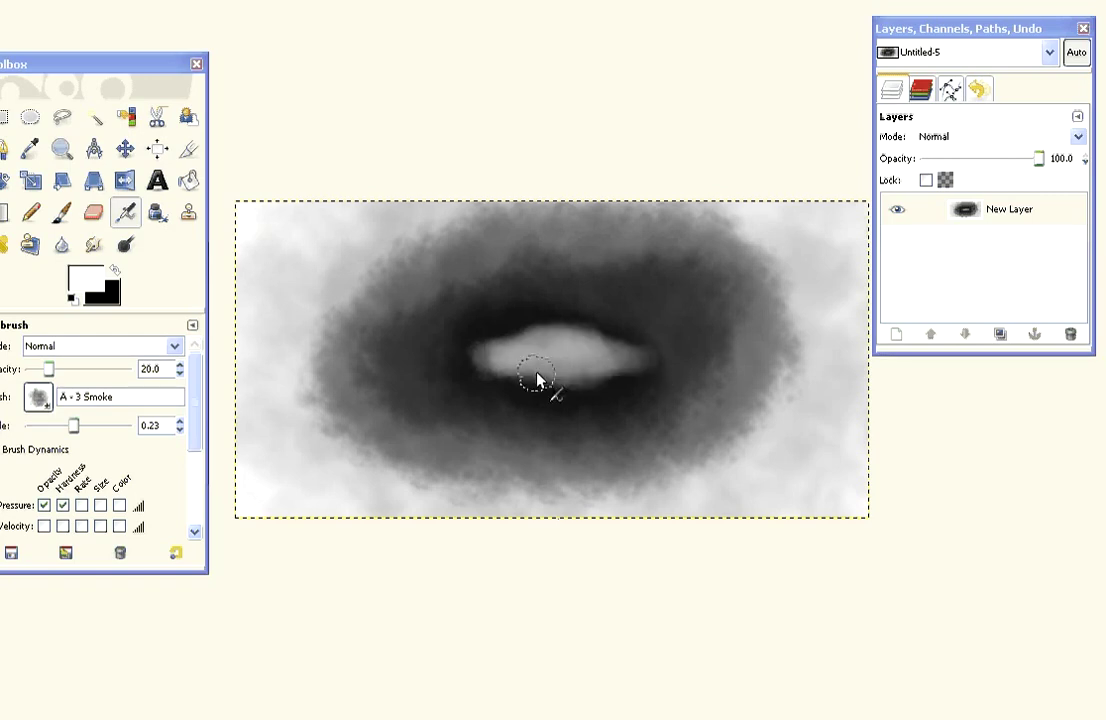
drag(537, 380, 625, 386)
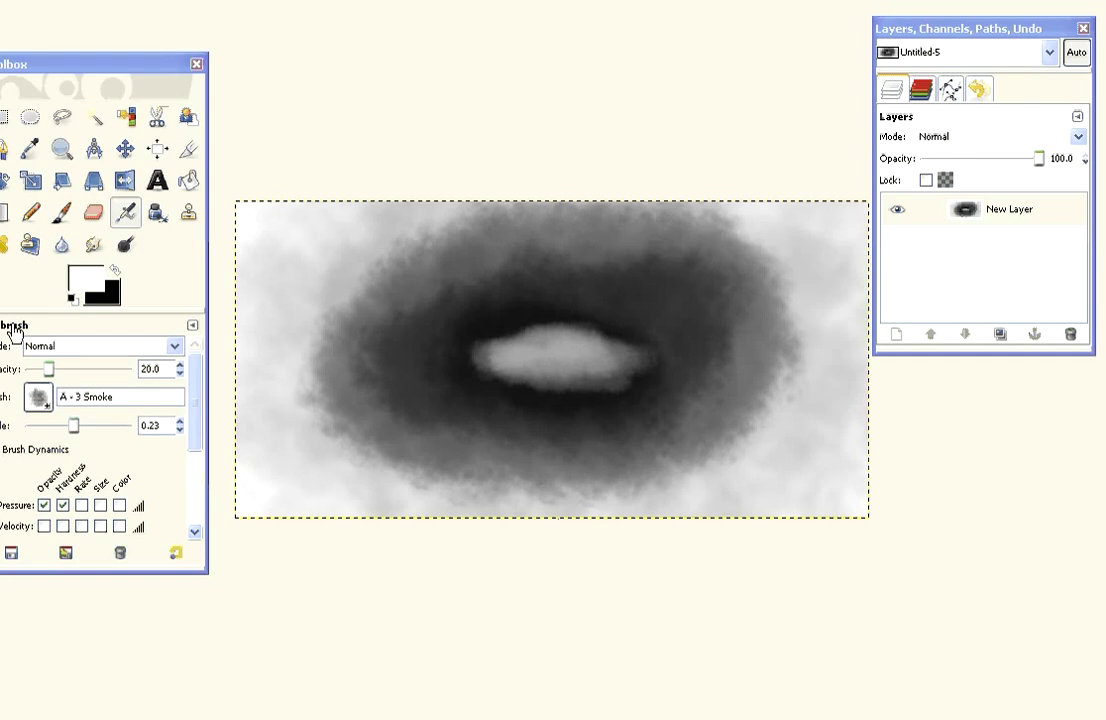
Darken the rim around the central glow with black smoke strokes, shaping both of its ends
click(116, 272)
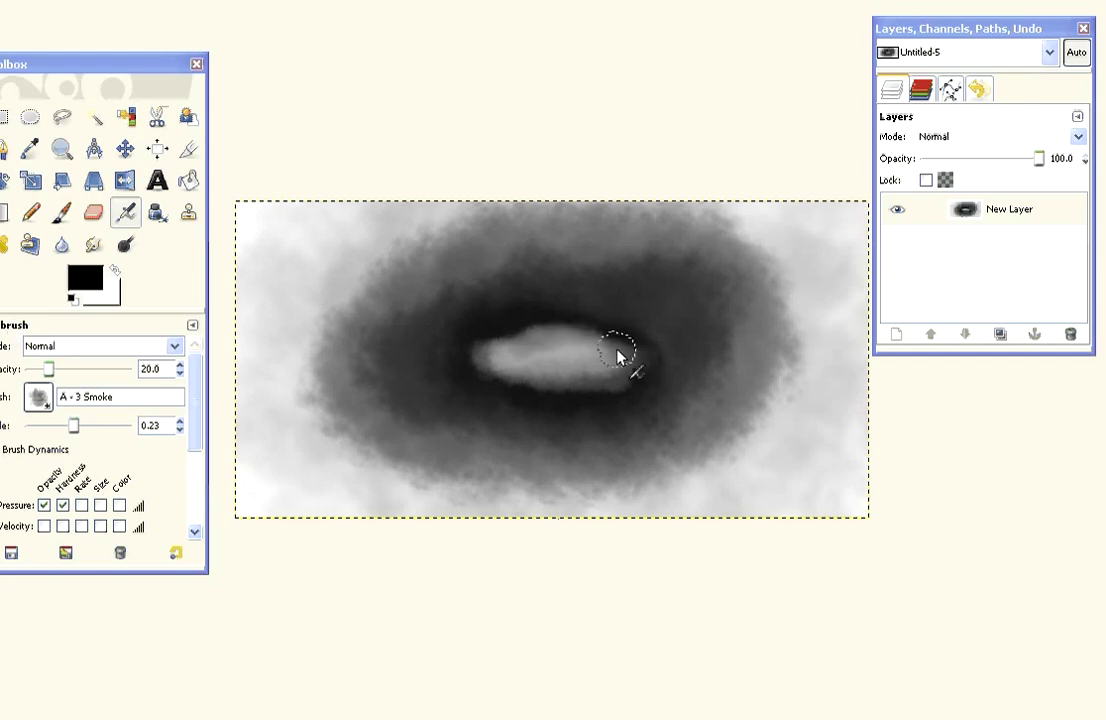
mouse_move(617, 357)
mouse_down()
mouse_move(465, 355)
mouse_move(640, 373)
mouse_up()
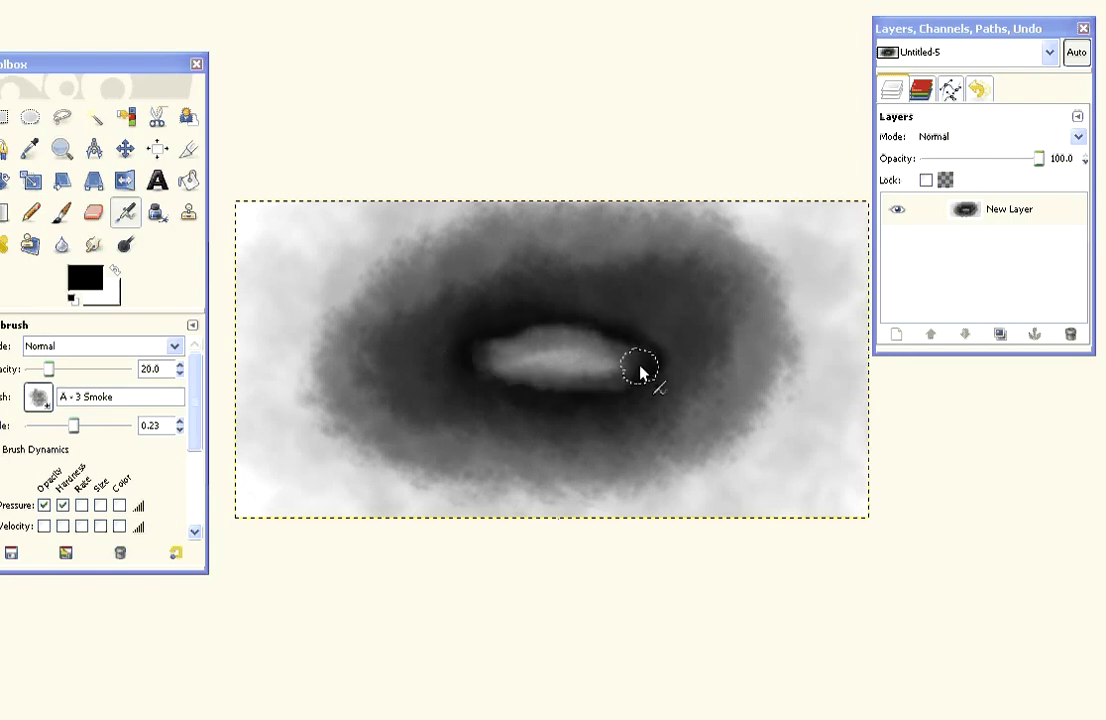
drag(640, 373, 470, 365)
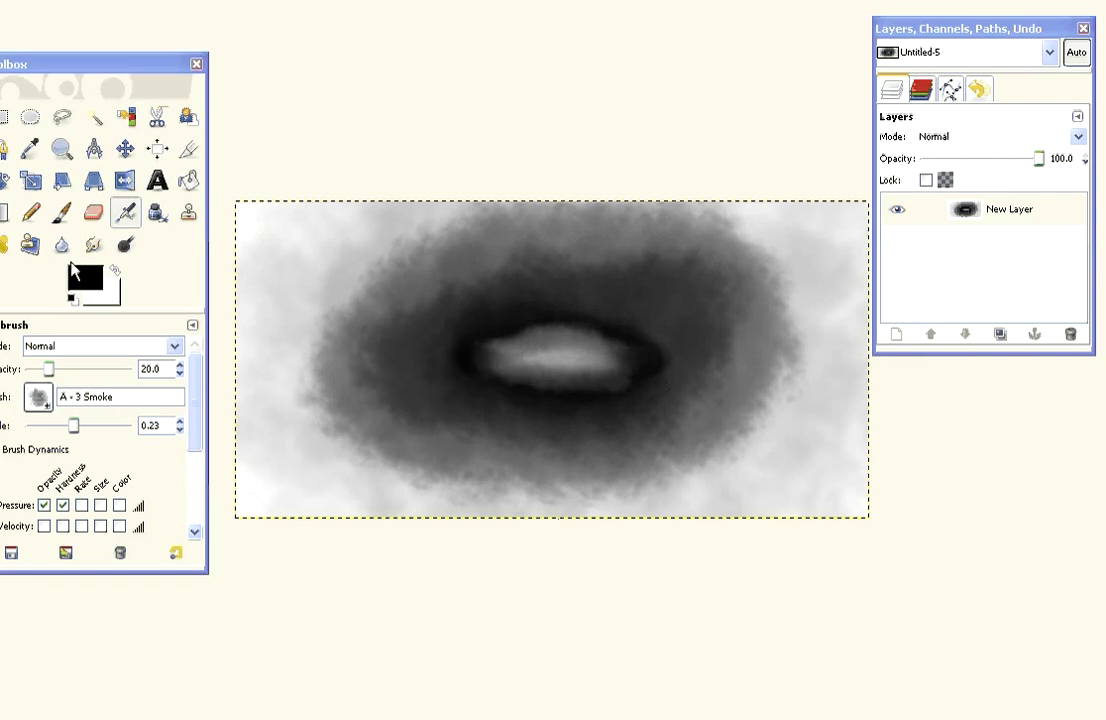
Lighten the dark ring around the central glow with white at brush scale 0.50, and tone down the light patches with black
drag(74, 425, 86, 425)
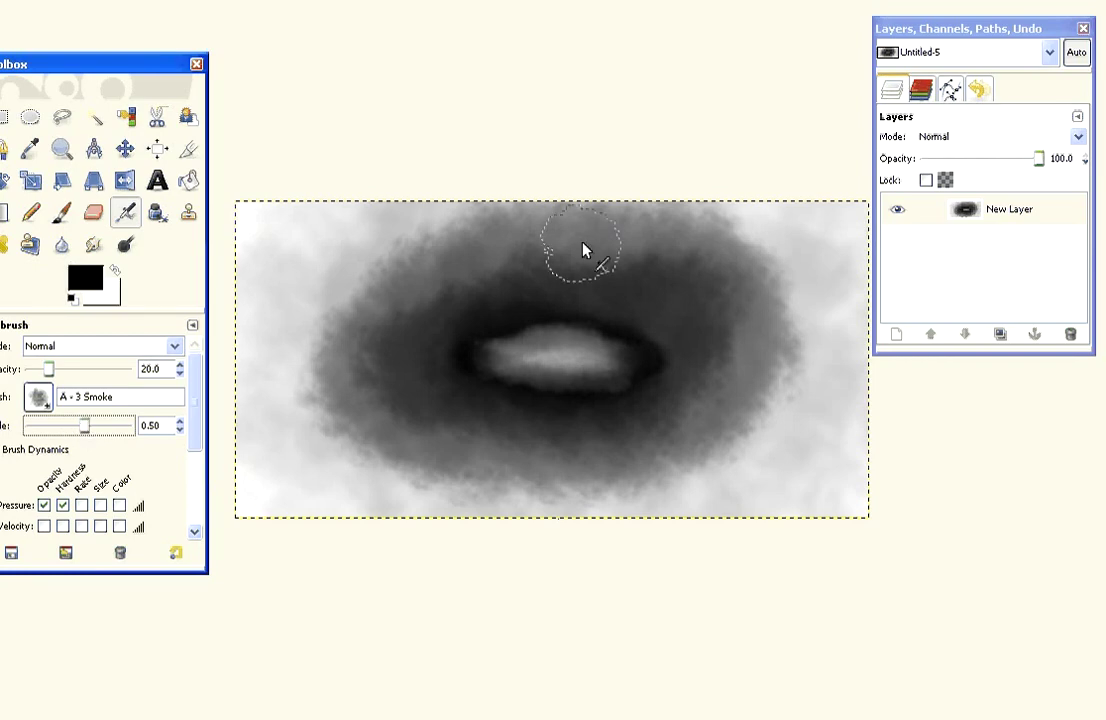
key(x)
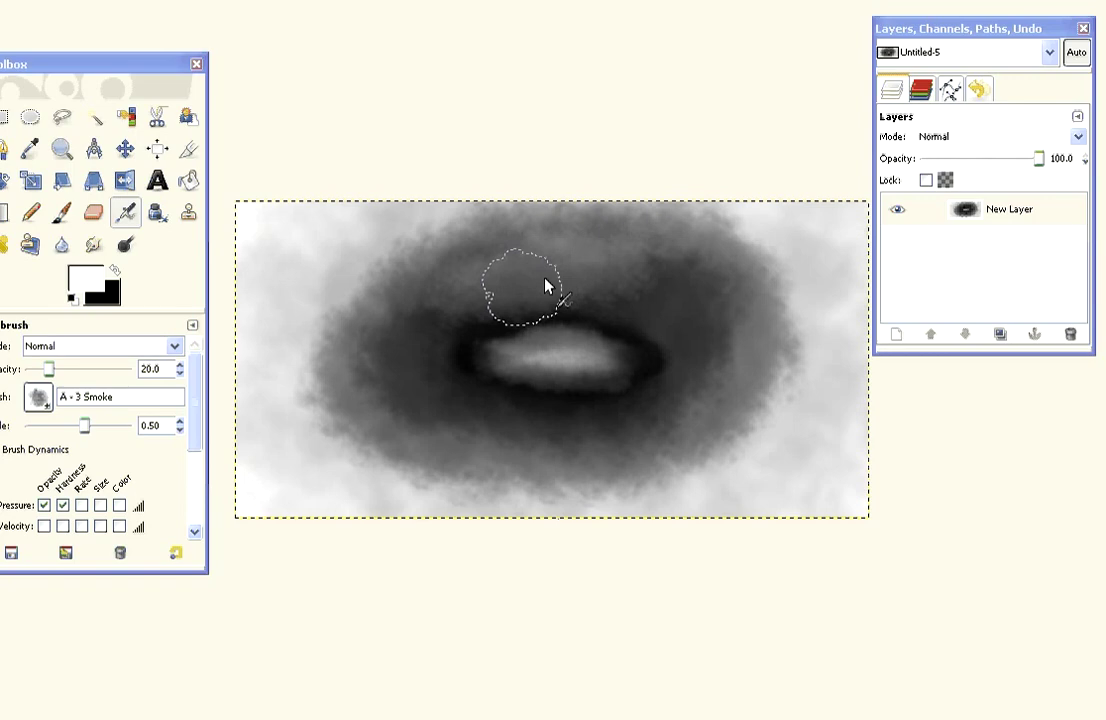
drag(545, 287, 368, 395)
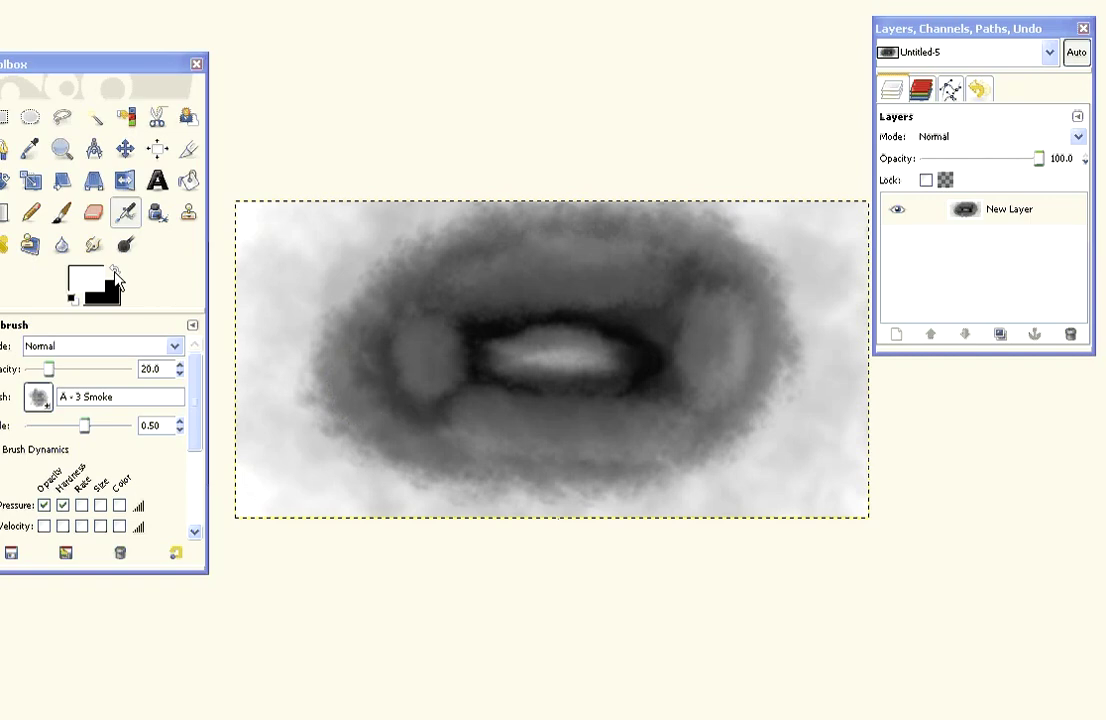
click(115, 272)
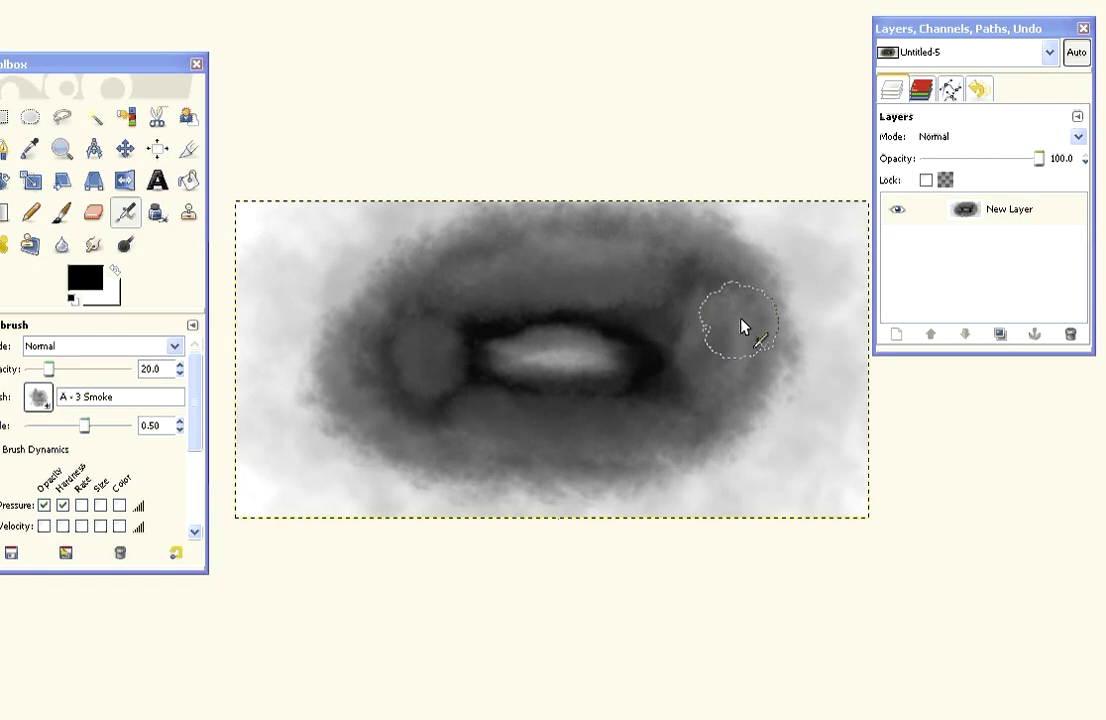
At brush scale 1.52, lighten the left part of the cloud with white and darken the canvas's right side with black
click(115, 270)
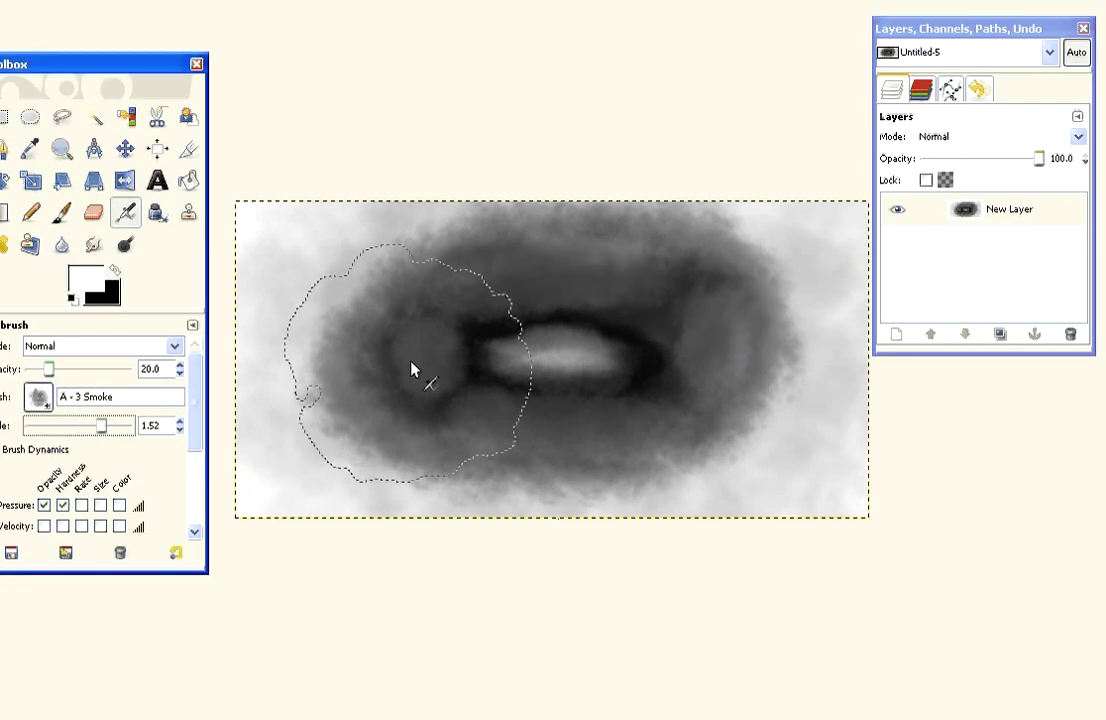
drag(413, 370, 340, 360)
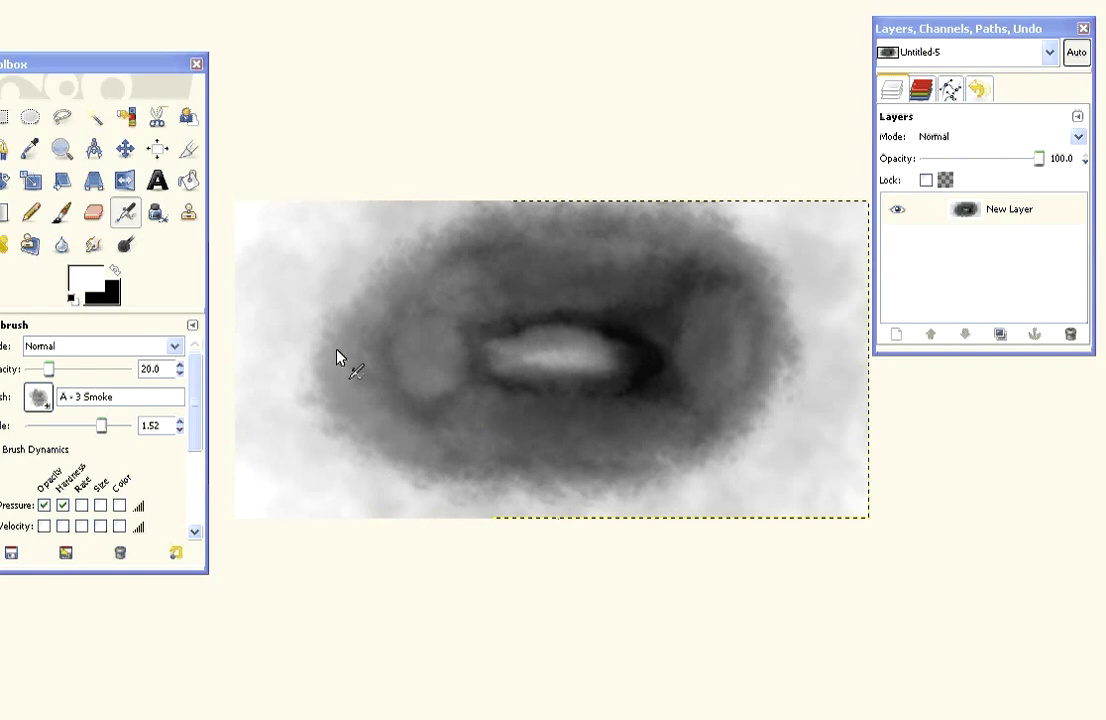
key(x)
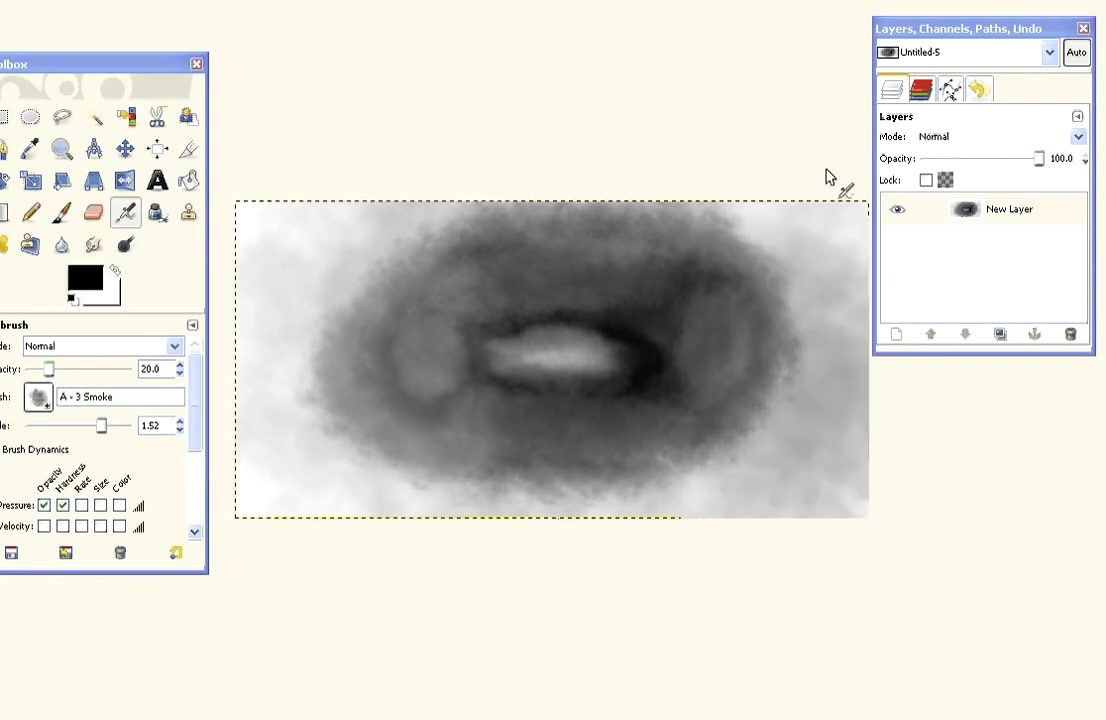
drag(828, 177, 811, 415)
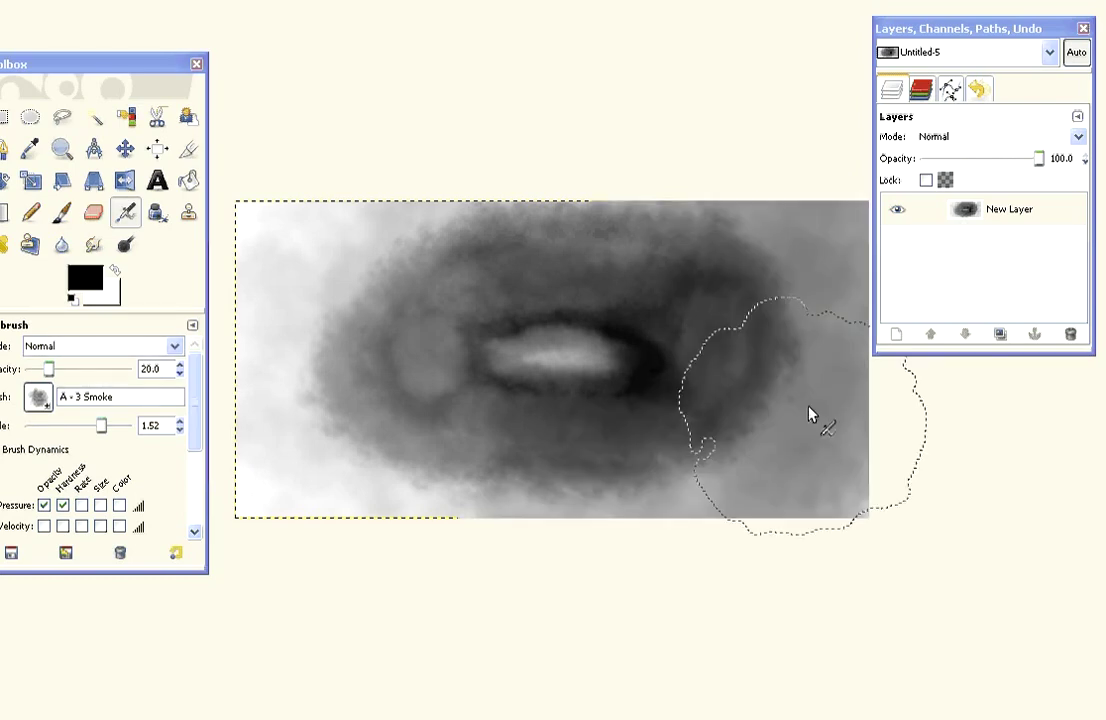
Brighten the left part of the cloud and canvas further with large white smoke strokes
click(116, 272)
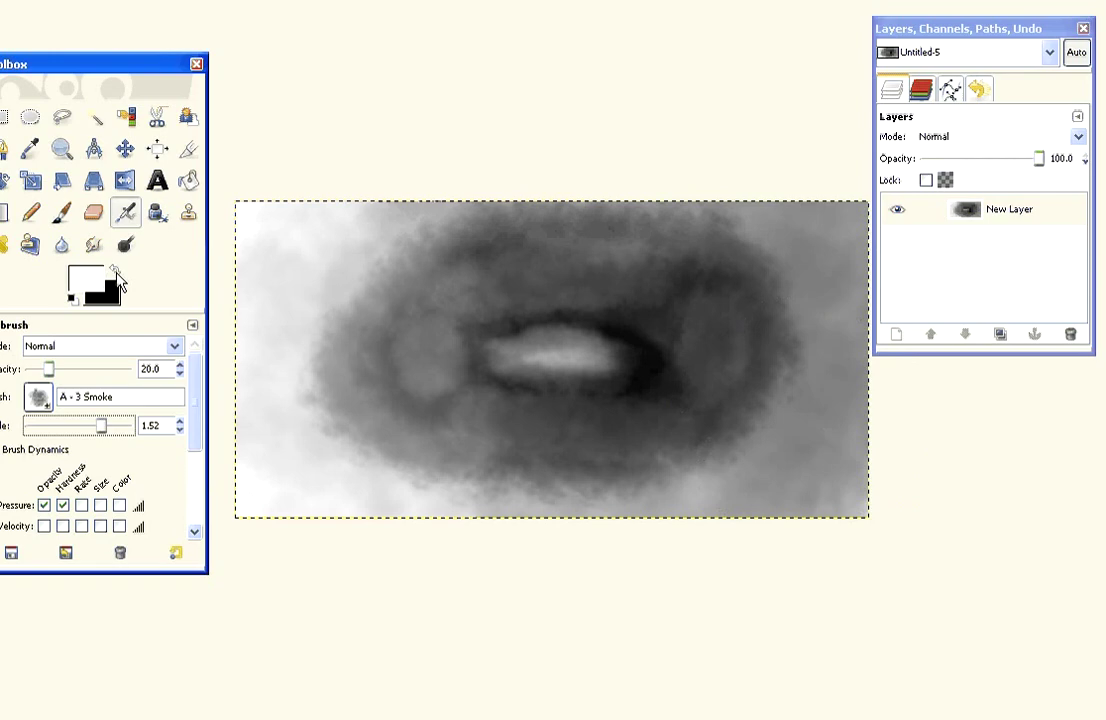
drag(355, 290, 361, 468)
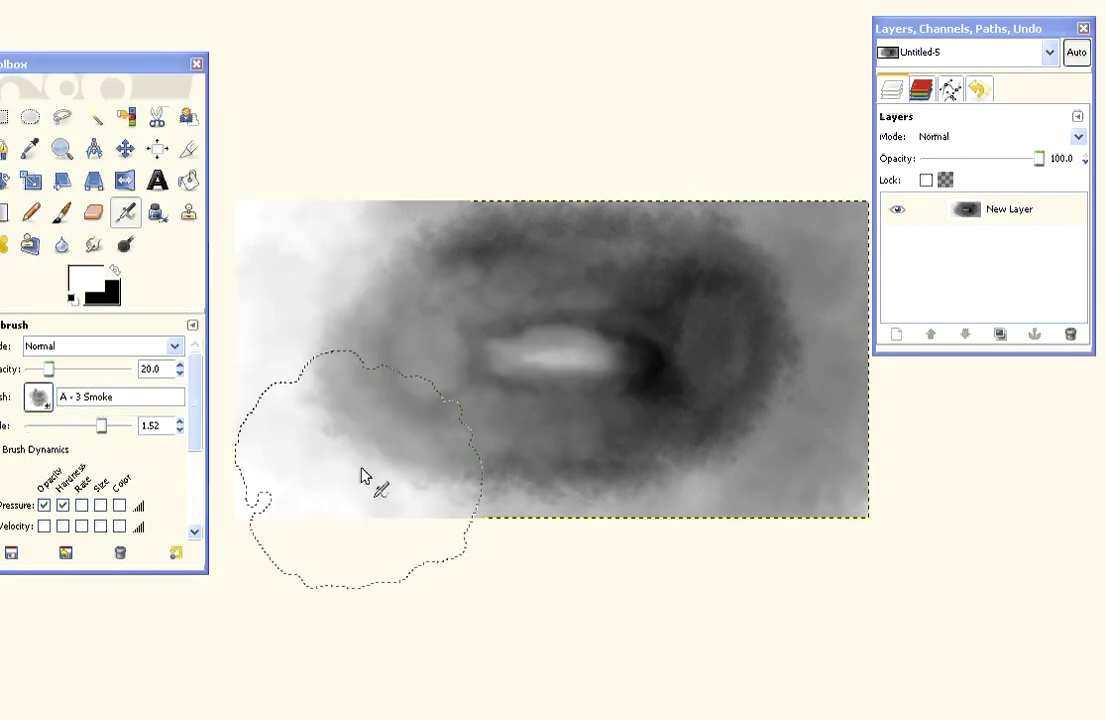
drag(361, 468, 329, 355)
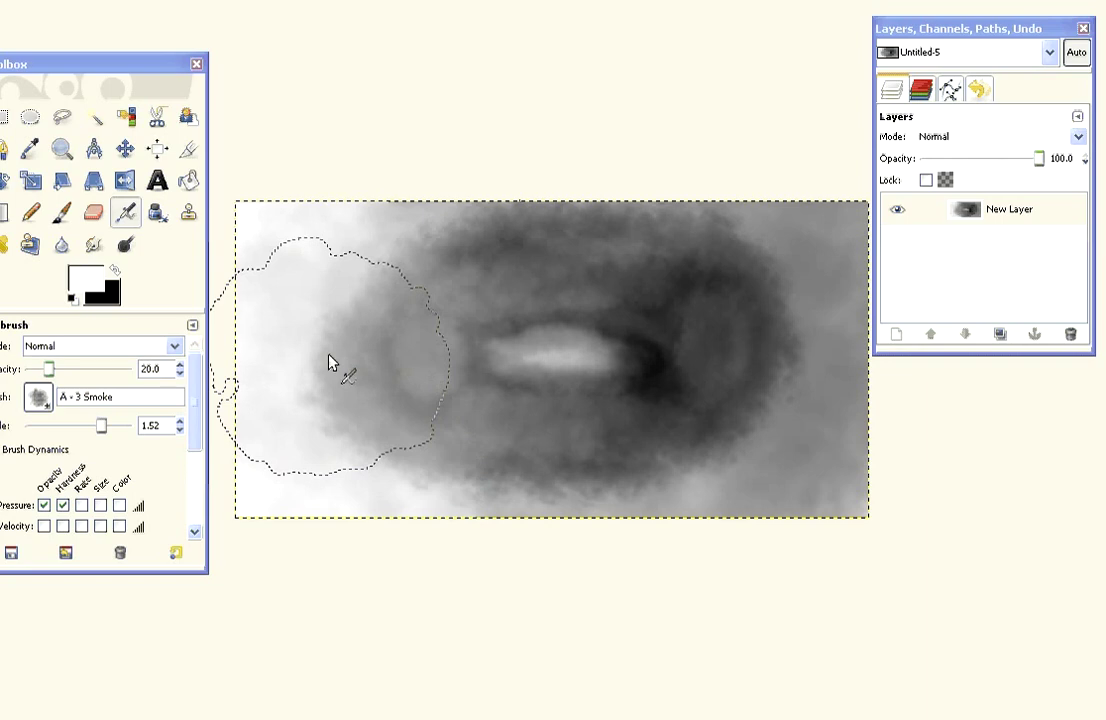
Darken the canvas around the cloud with large black smoke strokes, leaving a bright lower-left area, and lighten the right side slightly with white
key(x)
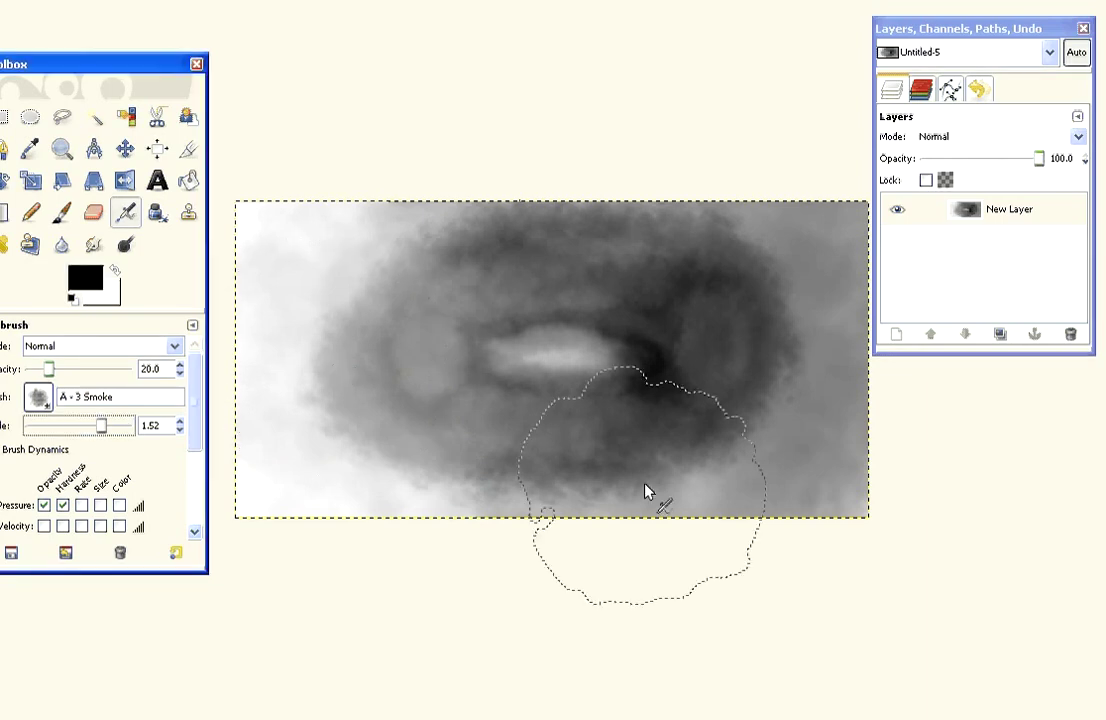
drag(645, 491, 491, 502)
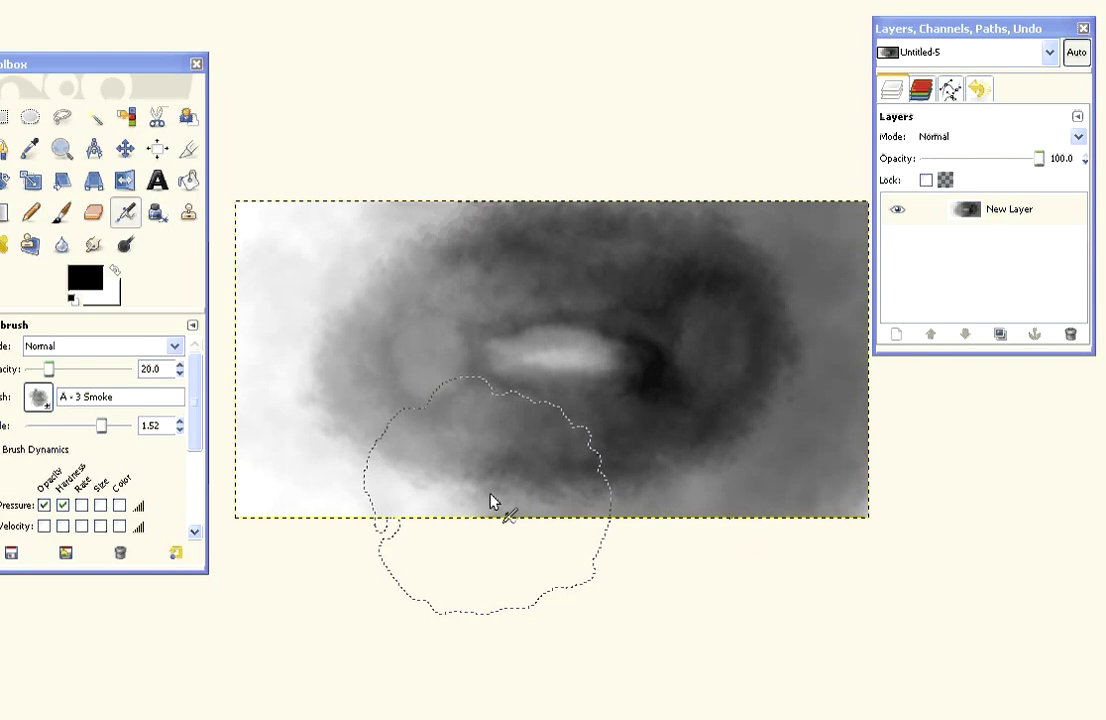
drag(491, 502, 244, 477)
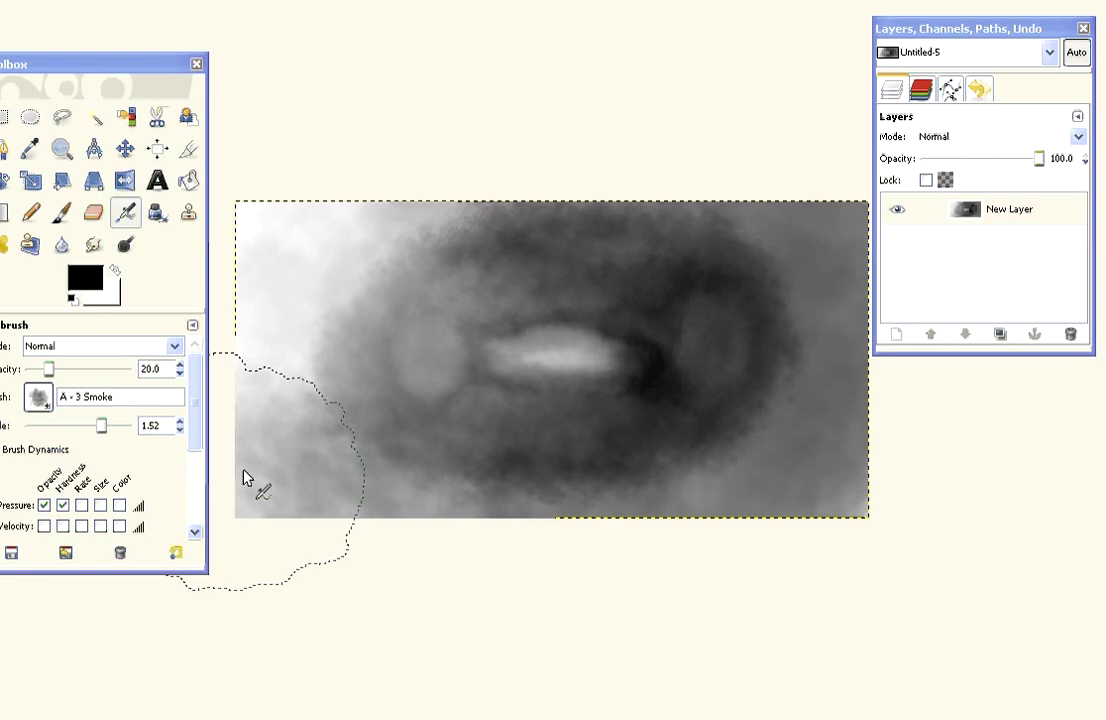
drag(244, 477, 266, 268)
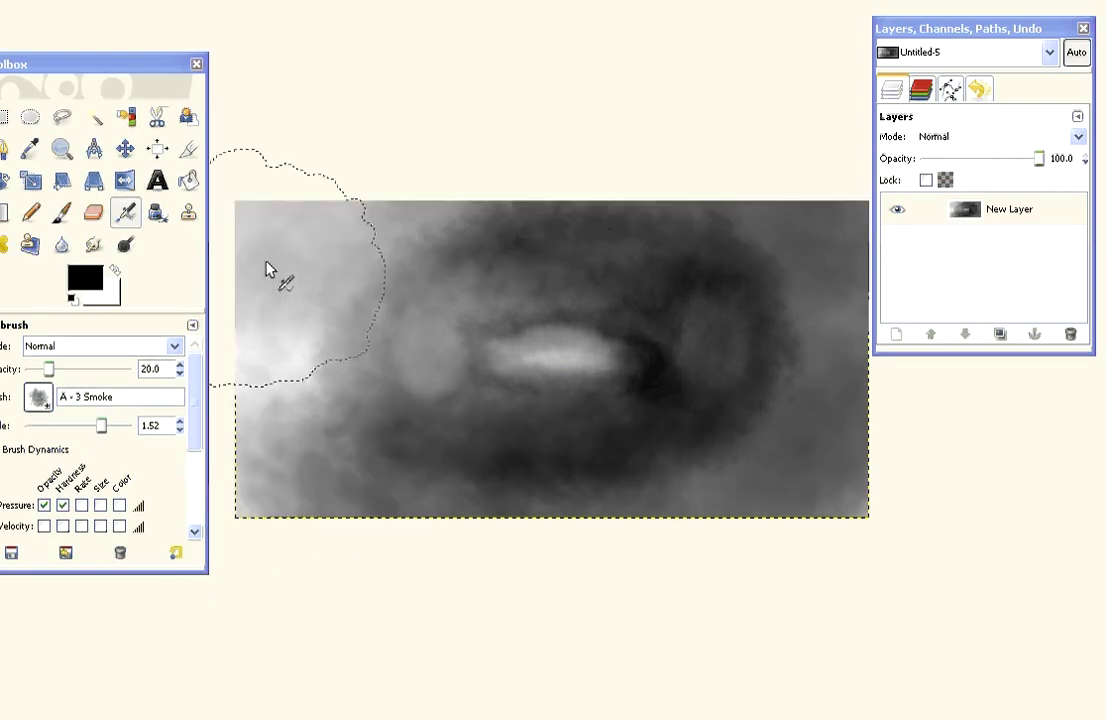
drag(268, 270, 430, 218)
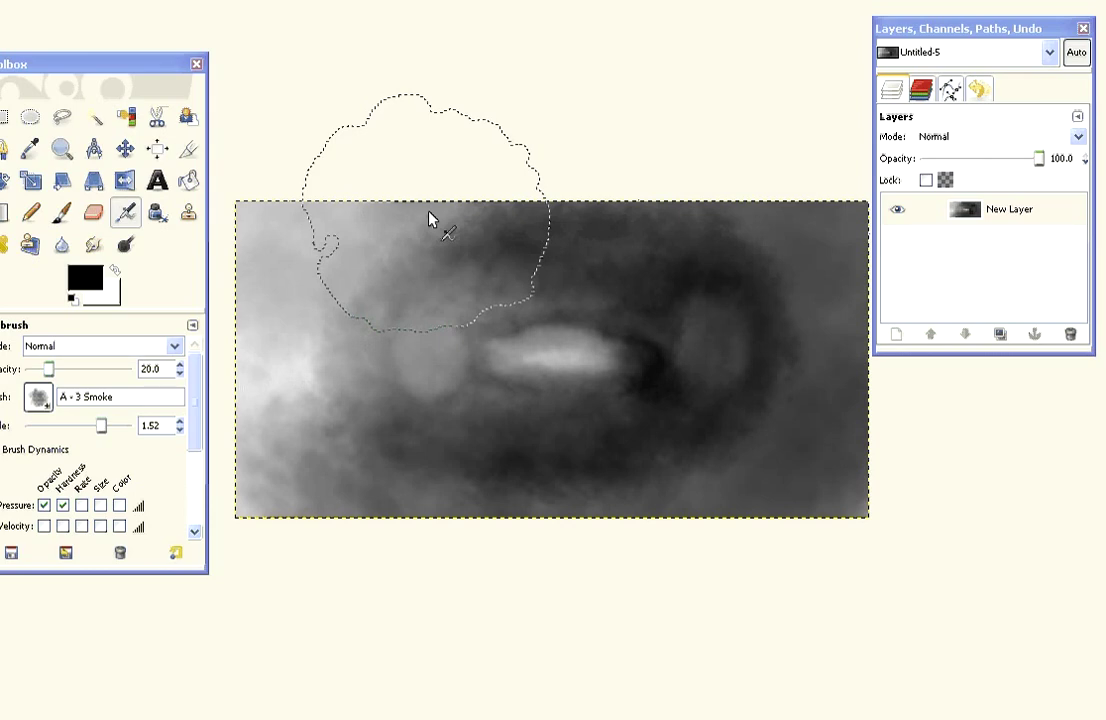
drag(430, 218, 837, 380)
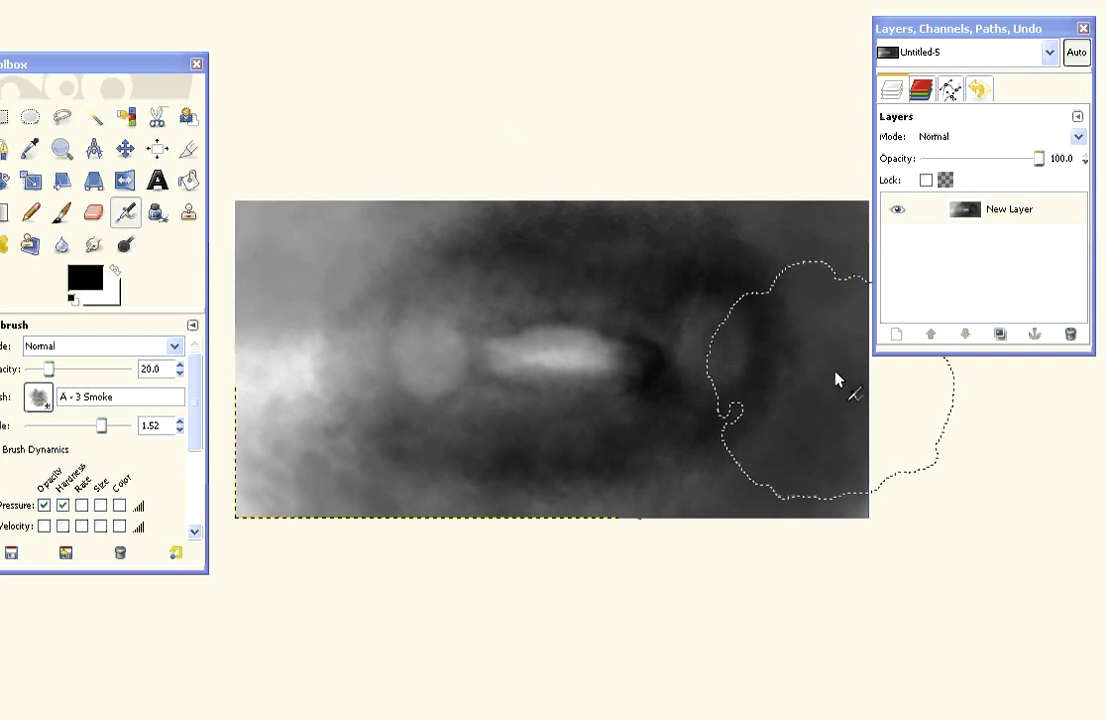
drag(837, 380, 576, 197)
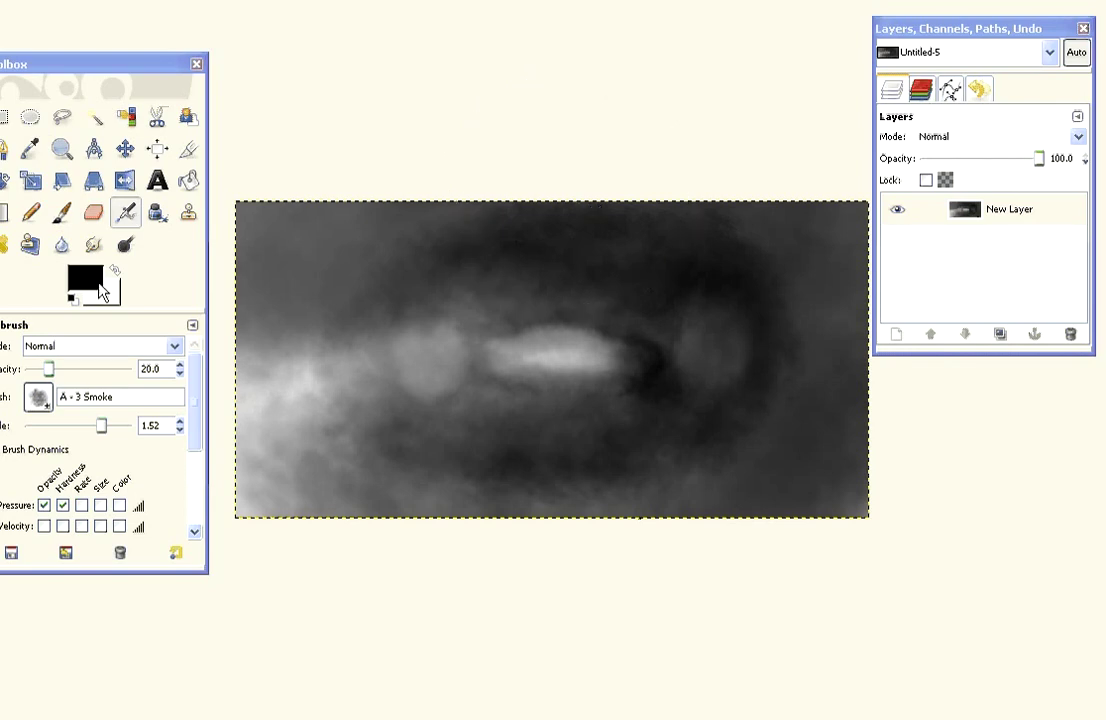
key(x)
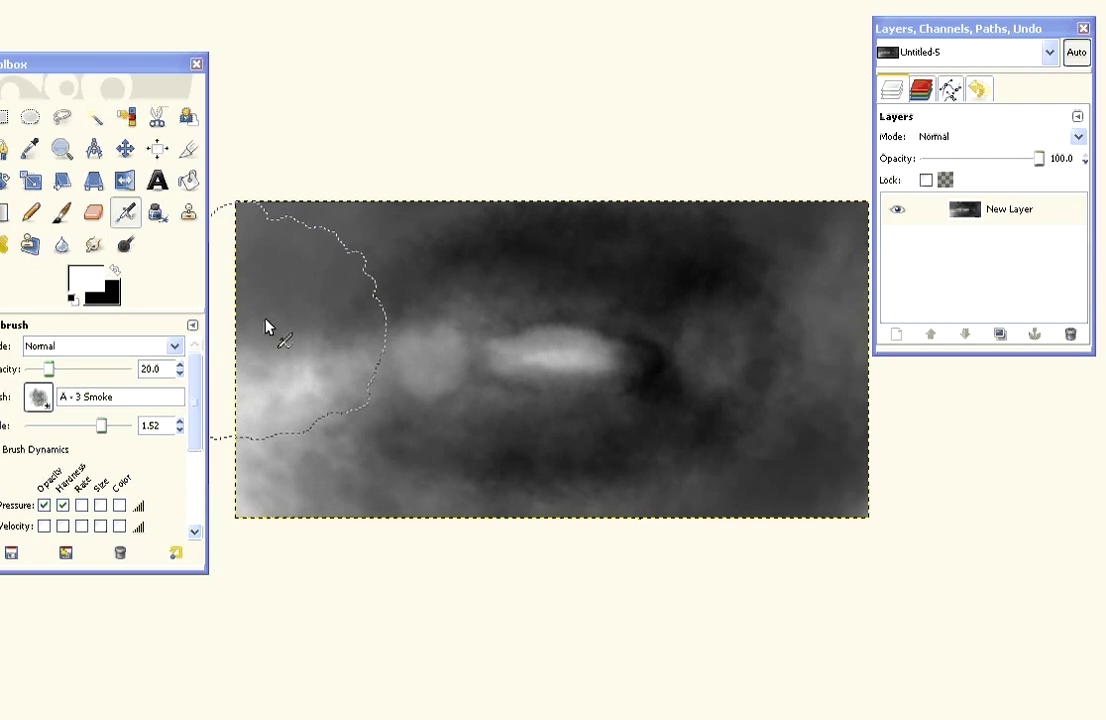
Set the foreground colour to pale yellow ece49c
key(ctrl+shift+a)
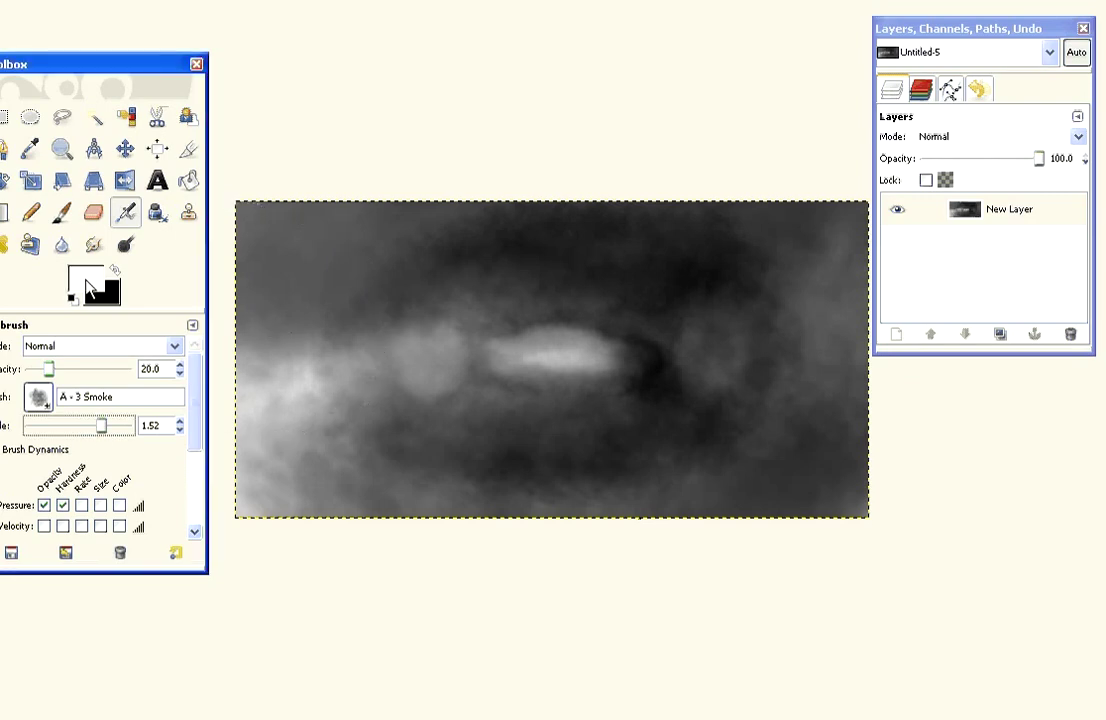
click(88, 287)
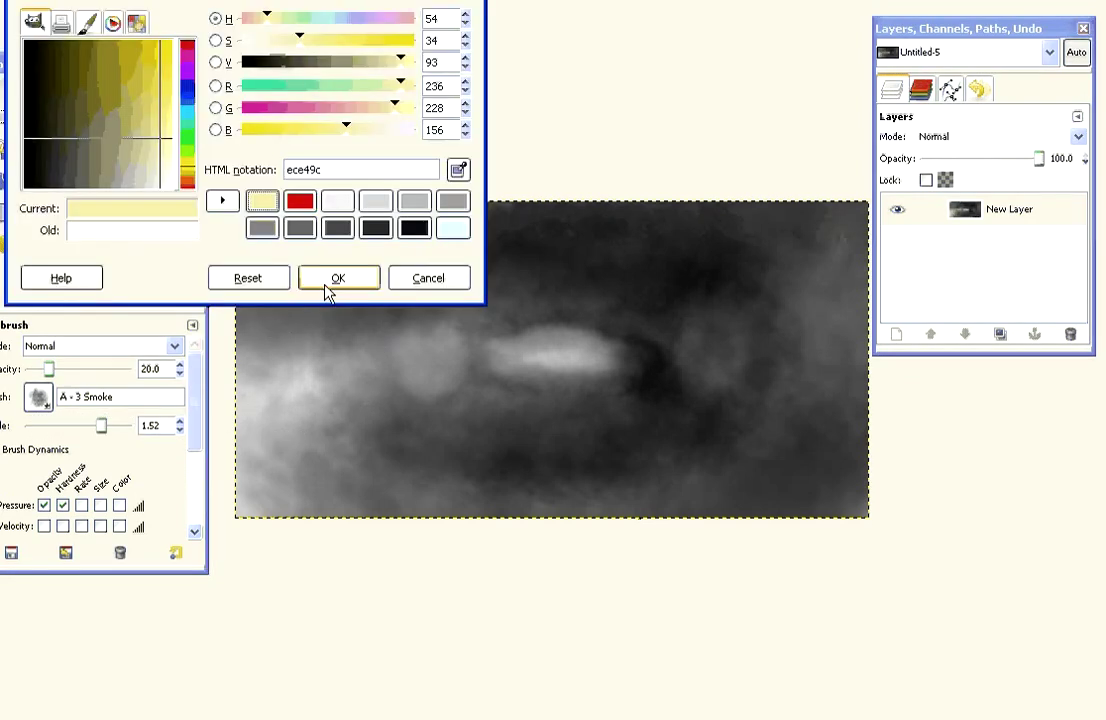
click(336, 279)
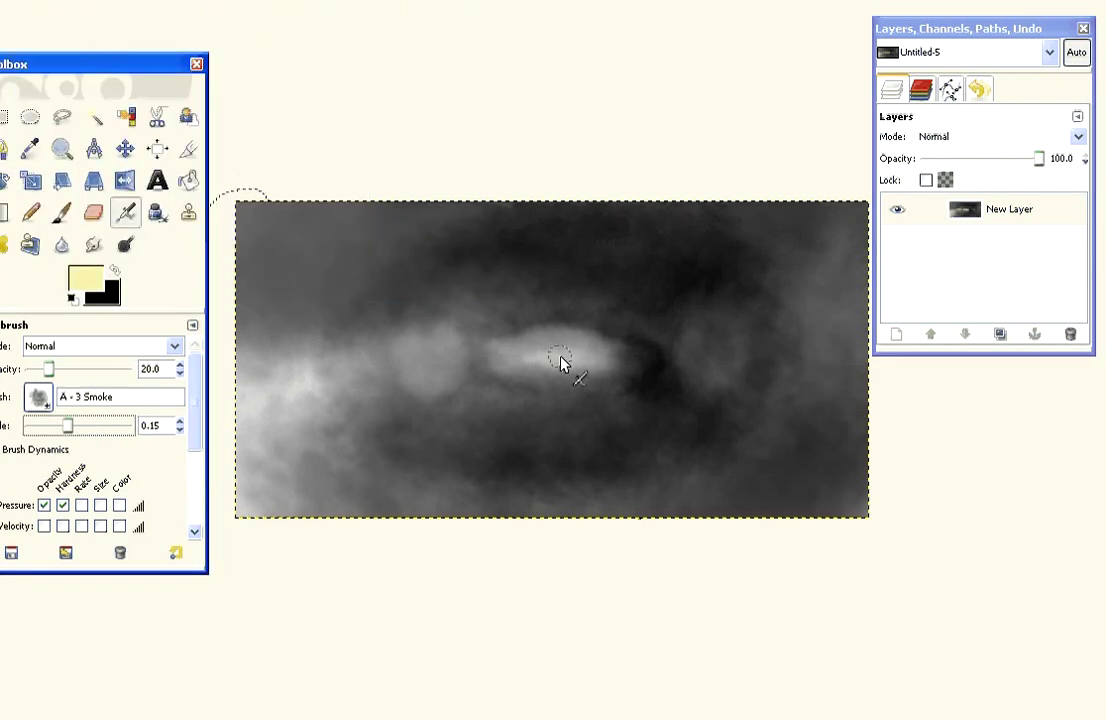
Tint the bright ellipse at the canvas centre pale yellow and dab a small black spot in its middle
drag(560, 363, 585, 368)
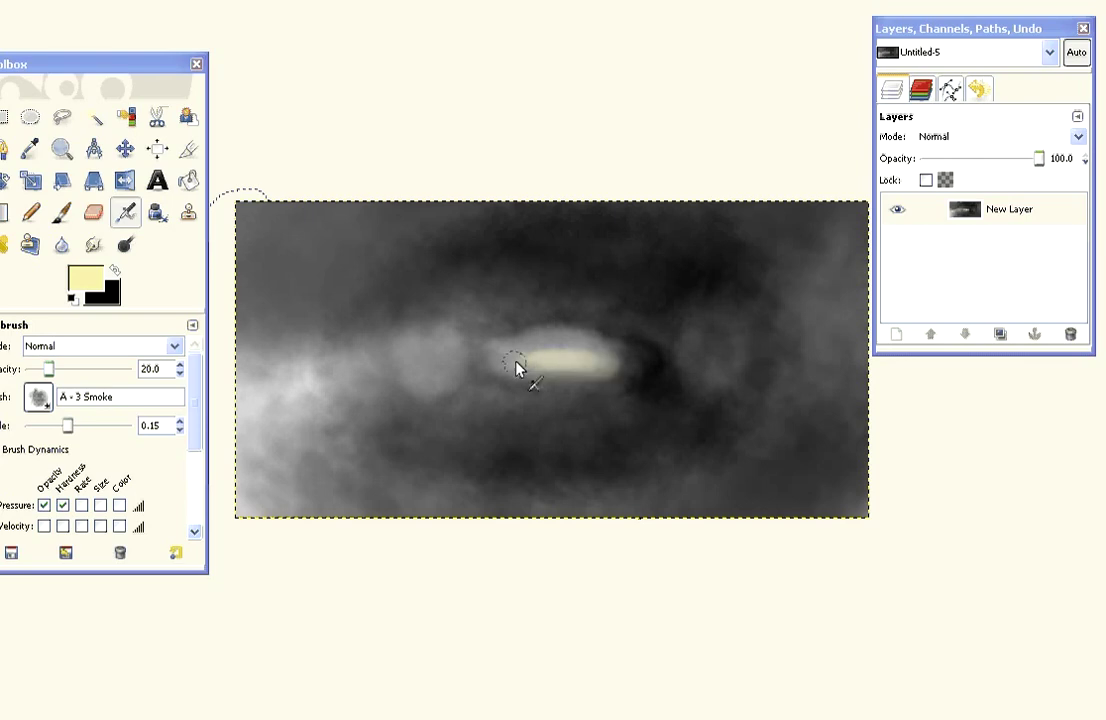
drag(515, 368, 495, 368)
key(x)
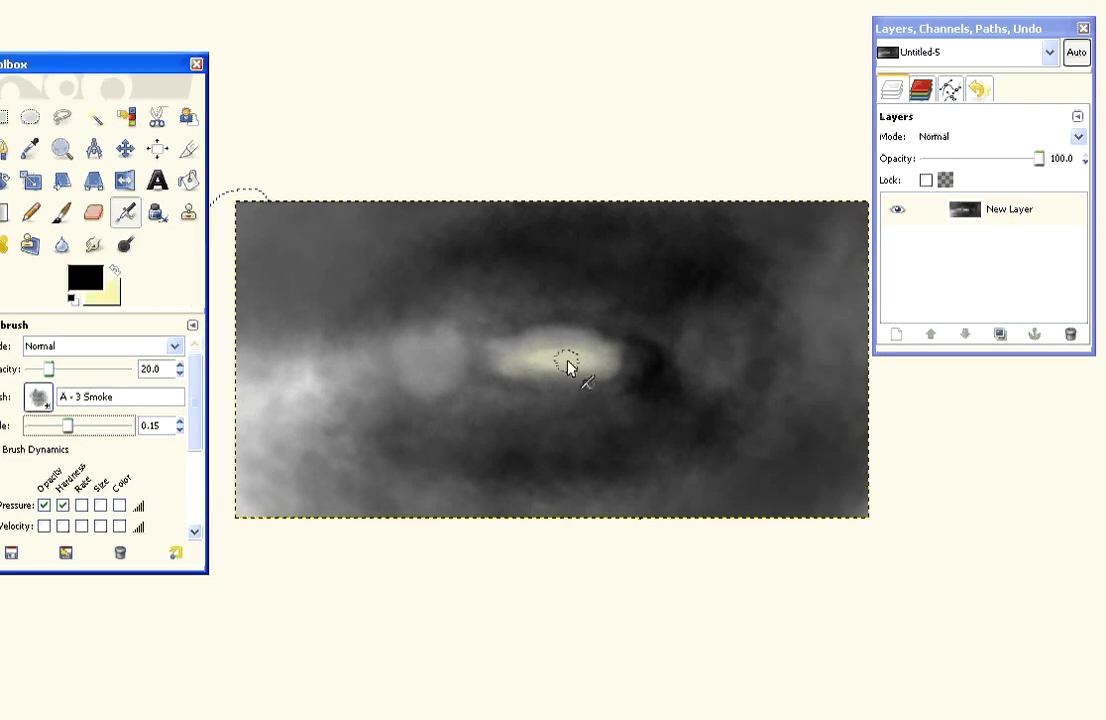
click(565, 360)
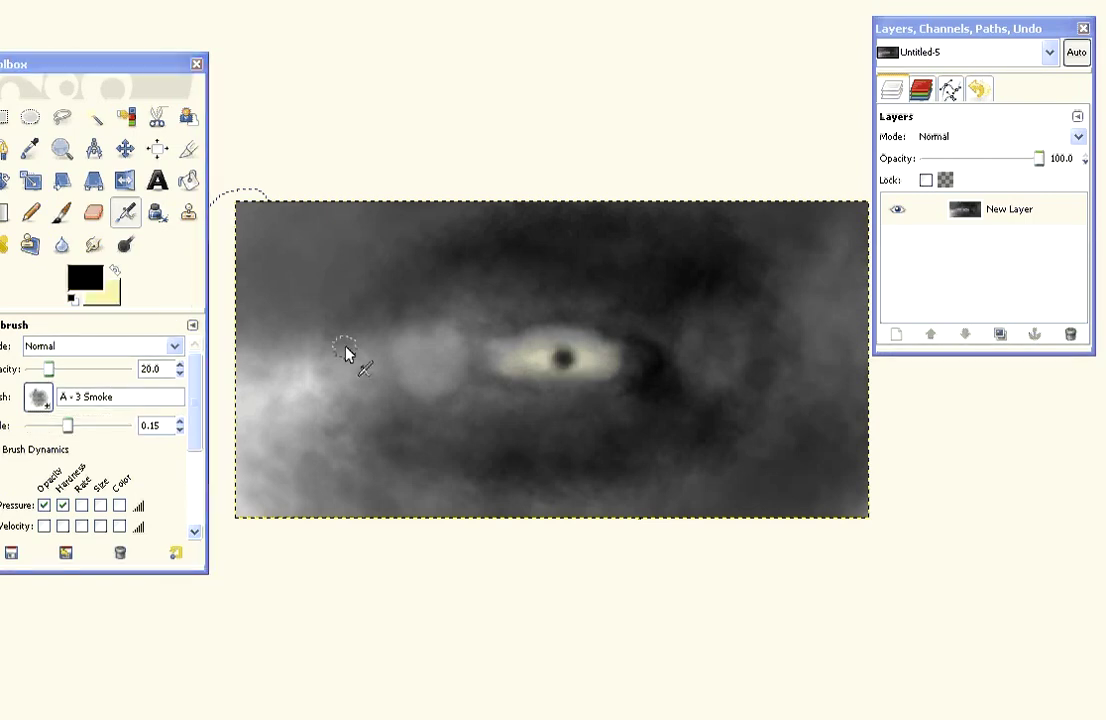
Switch to white and set the airbrush opacity to 70, trying small highlights on the central black spot and undoing them
click(114, 274)
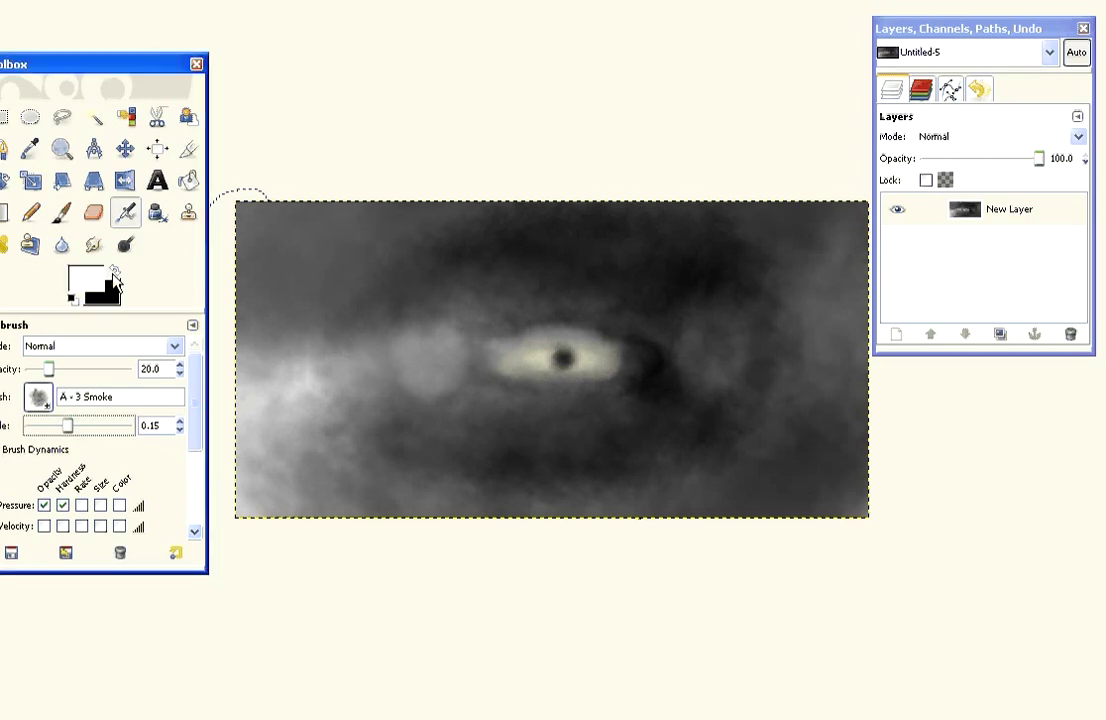
drag(49, 369, 129, 369)
click(555, 352)
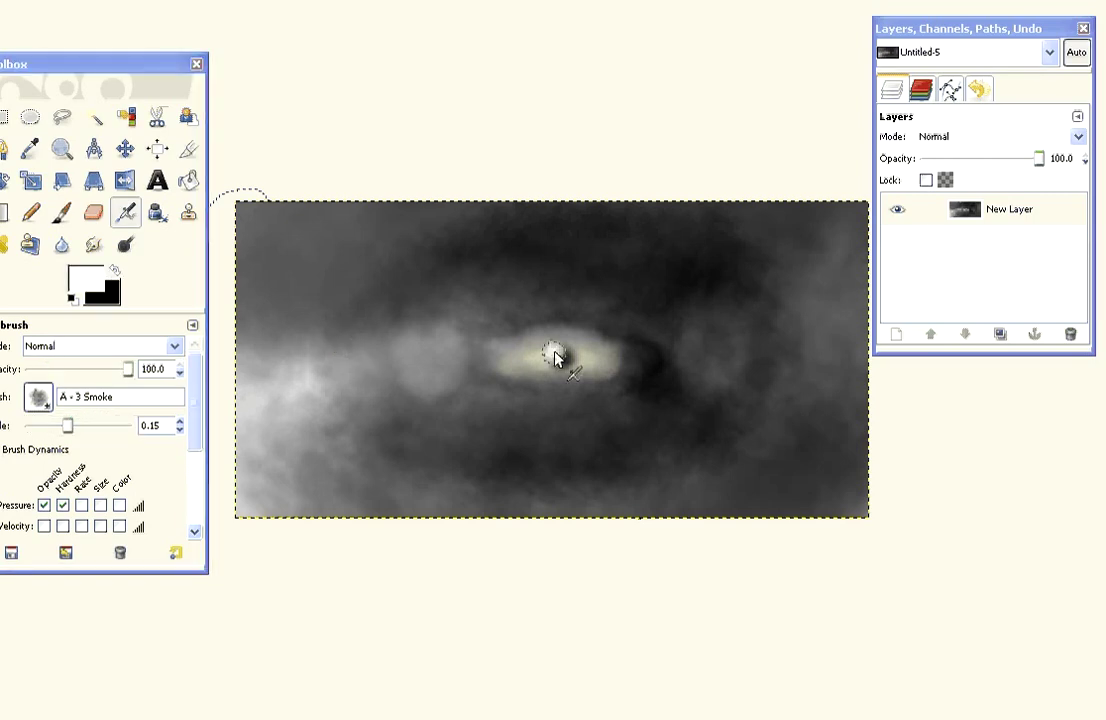
key(ctrl+z)
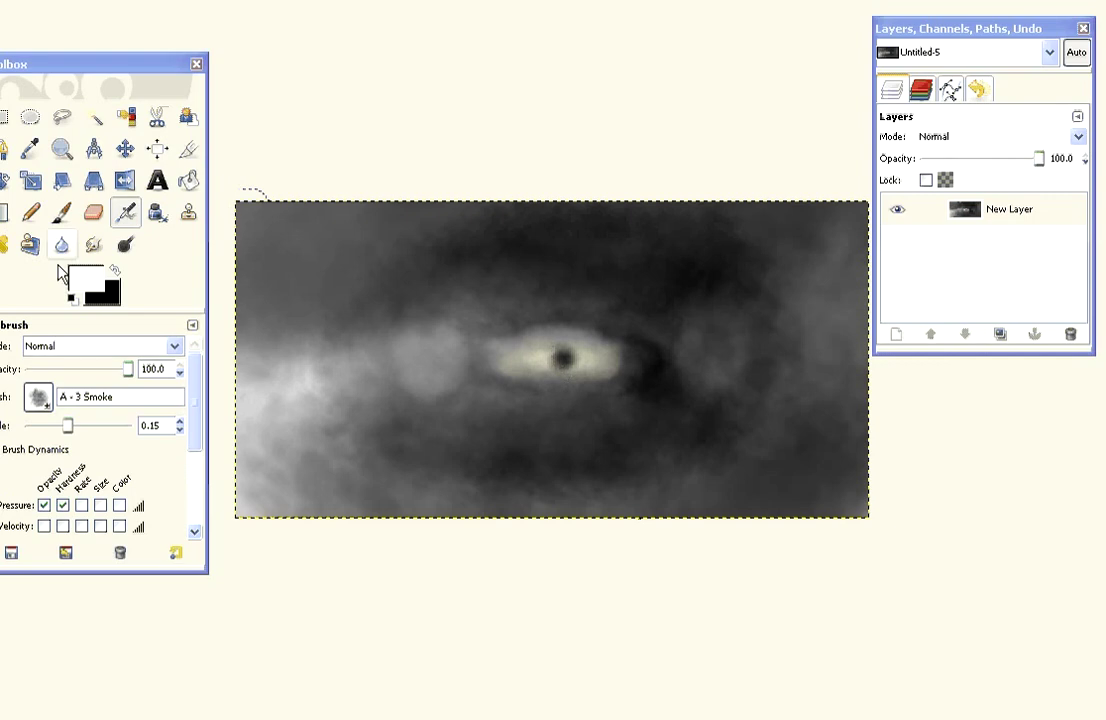
drag(128, 369, 98, 369)
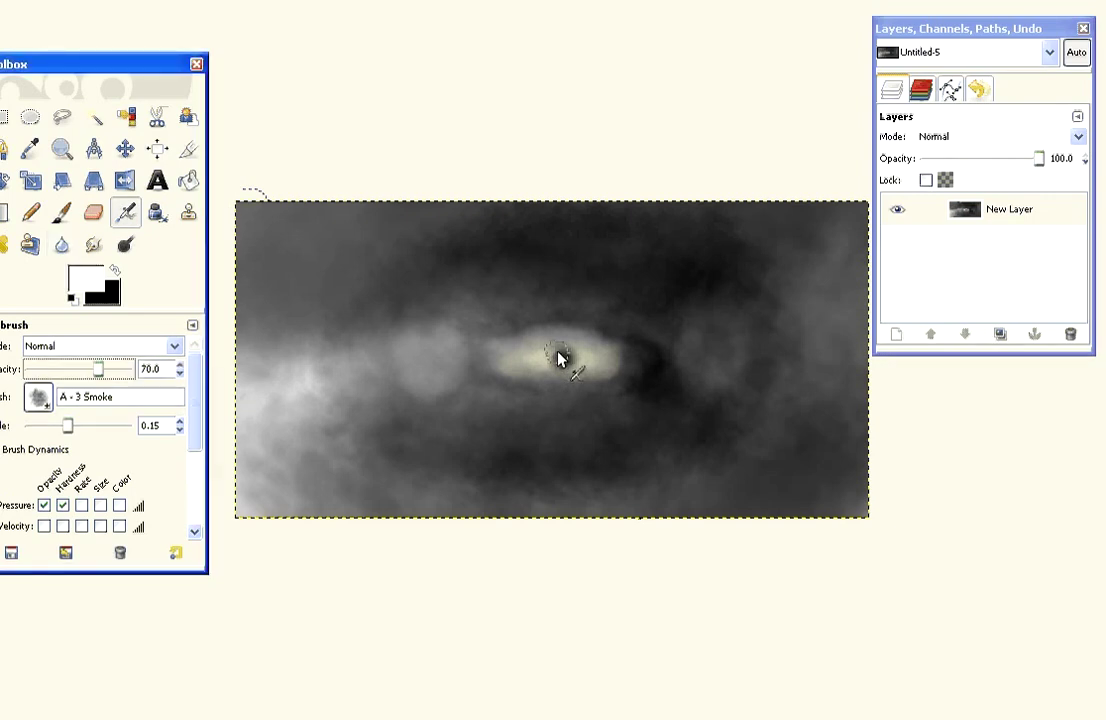
click(557, 353)
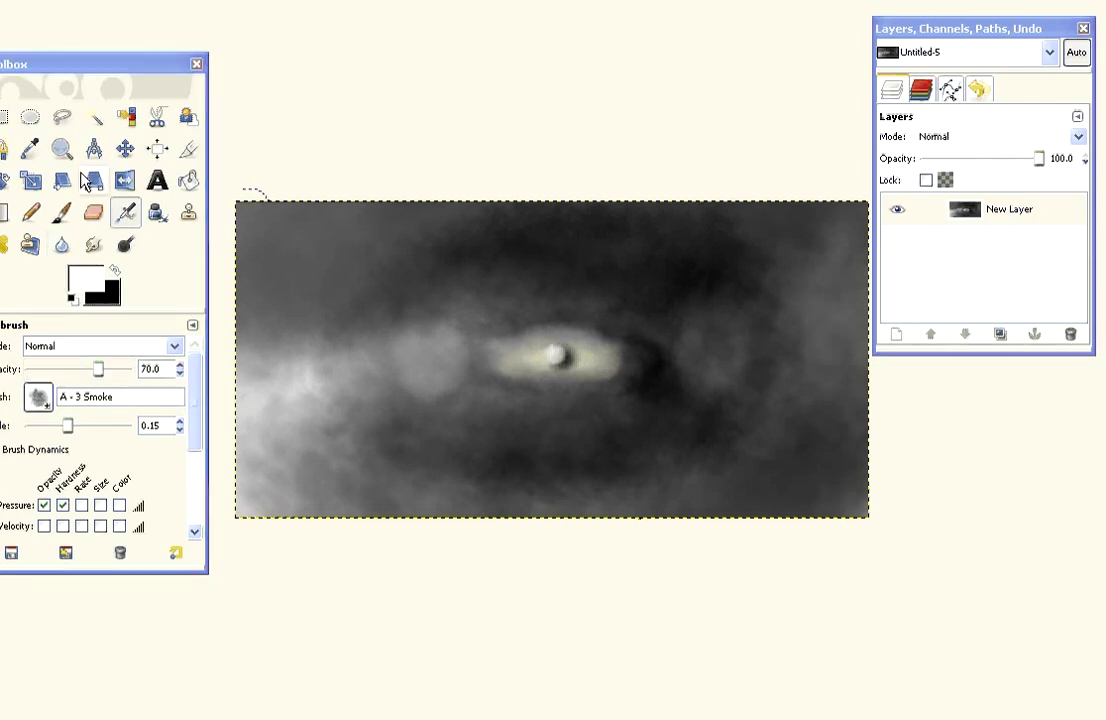
key(ctrl+z)
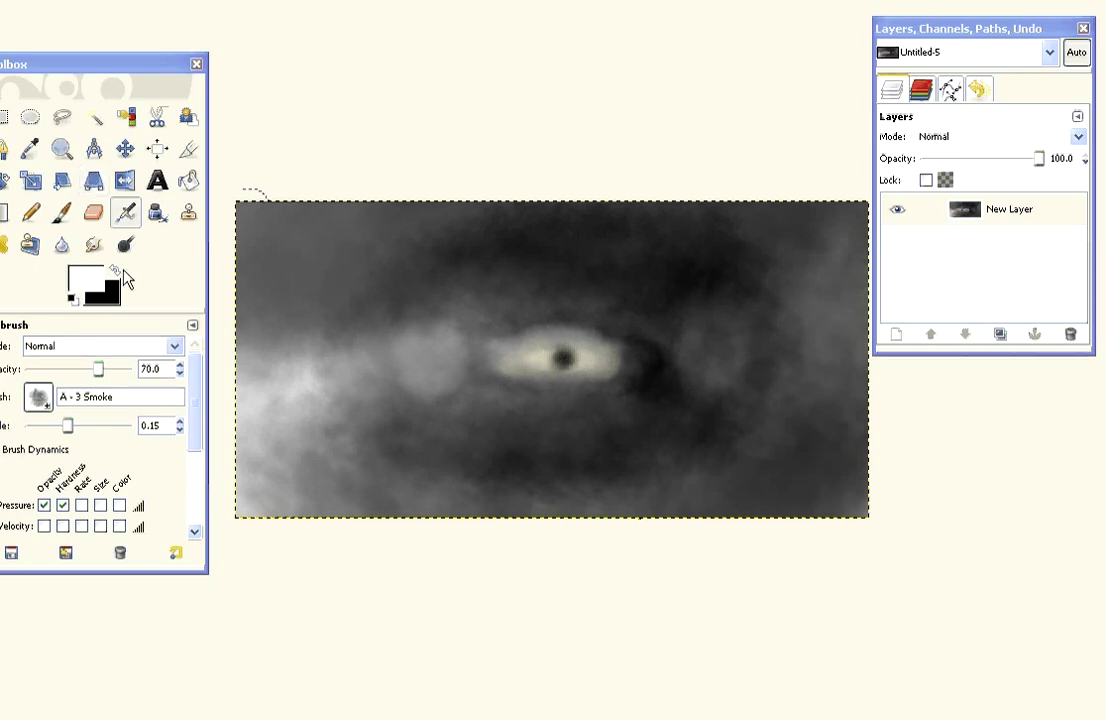
Enlarge the central spot into a dark pupil with black and dab a small white highlight on its upper left
click(115, 271)
click(550, 360)
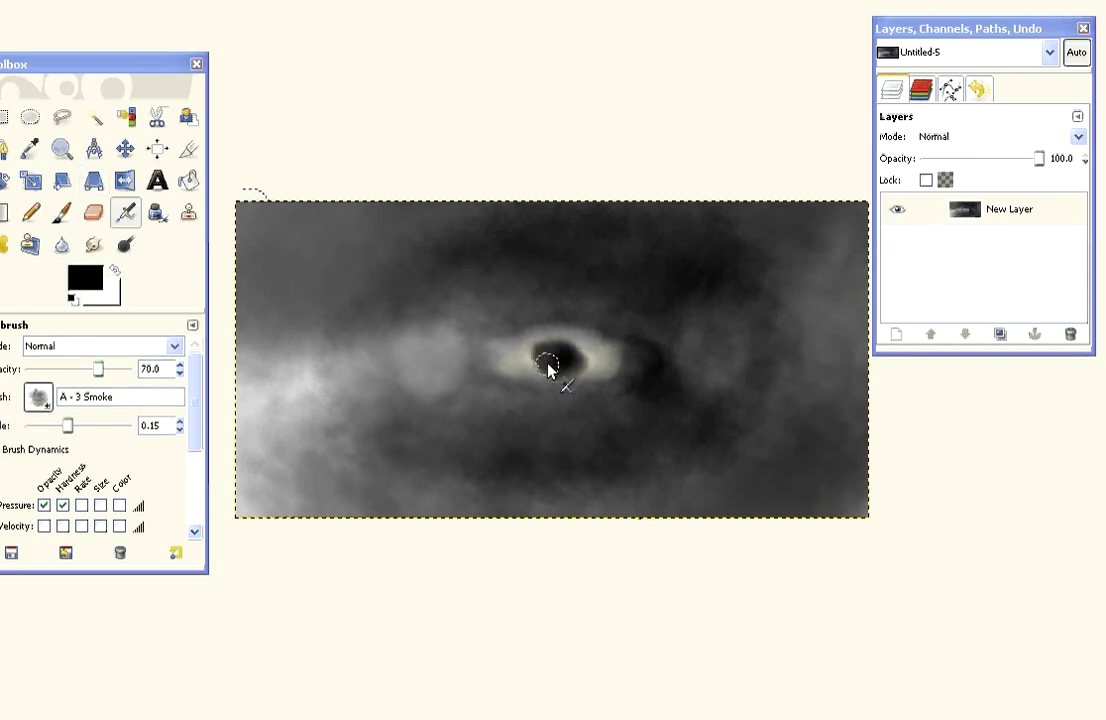
key(x)
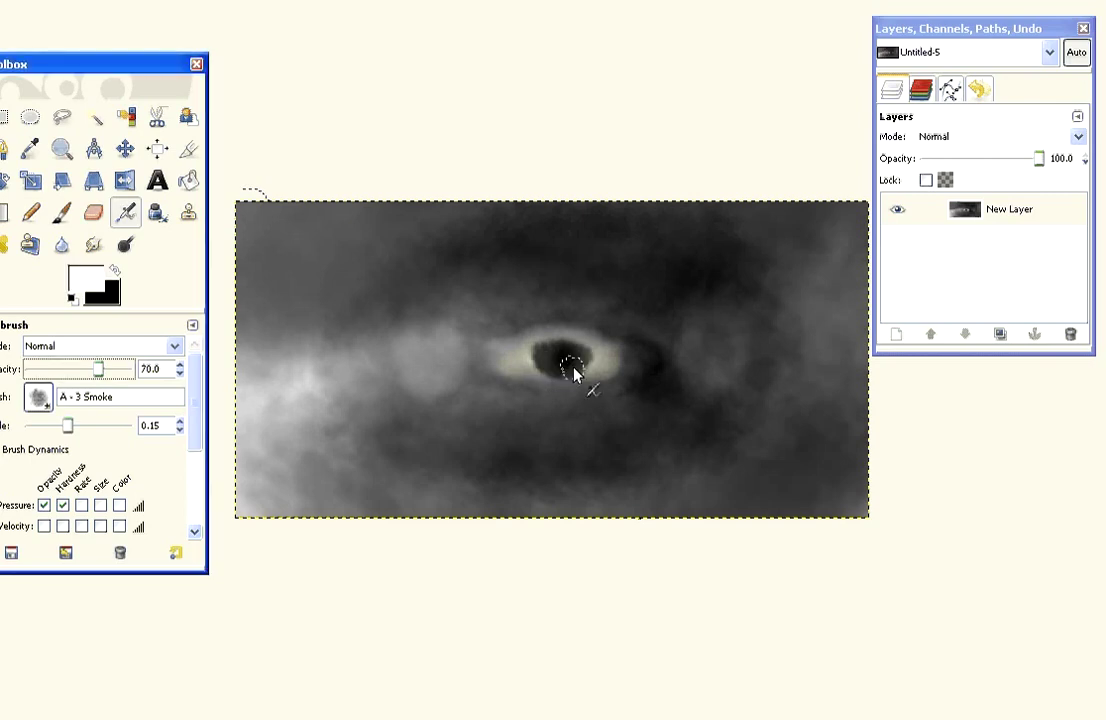
click(555, 352)
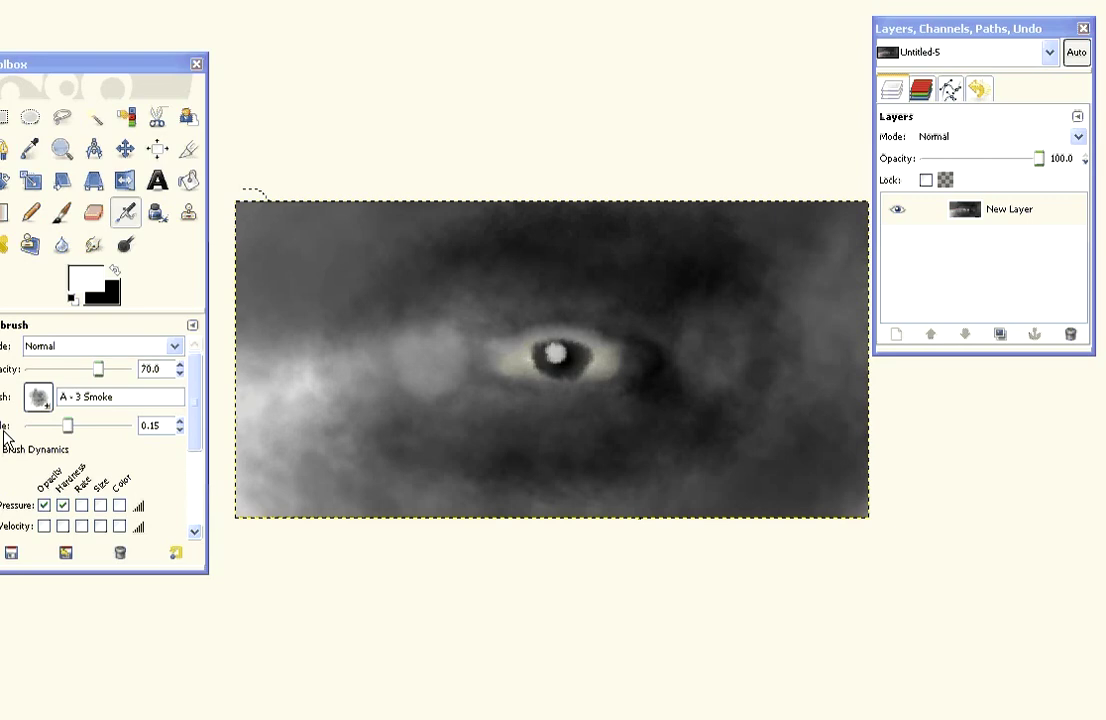
At opacity 40 and brush scale 0.87, lighten the cloud around the eye with white and darken its outer edge with black
drag(68, 425, 93, 425)
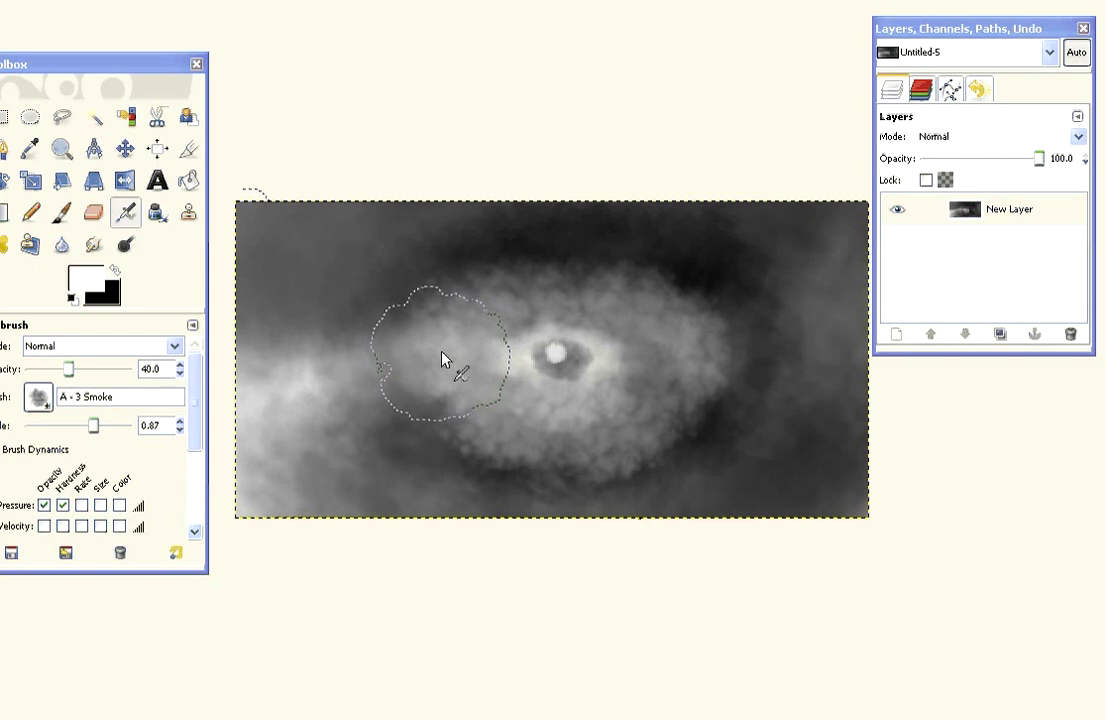
key(x)
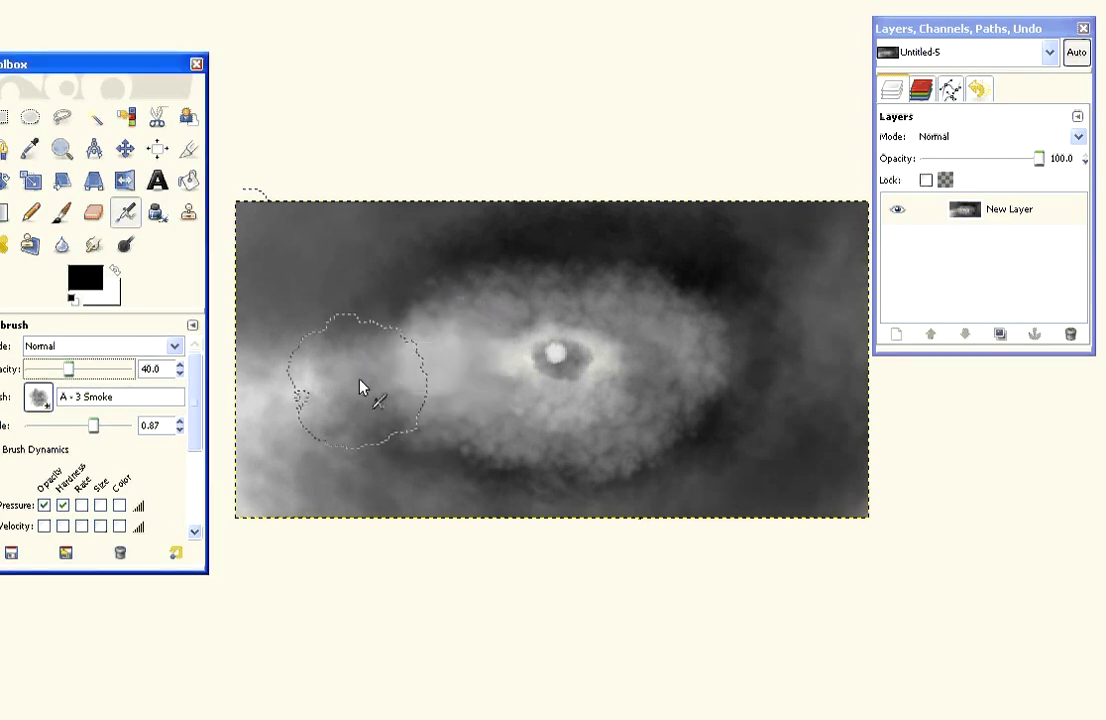
drag(362, 388, 306, 436)
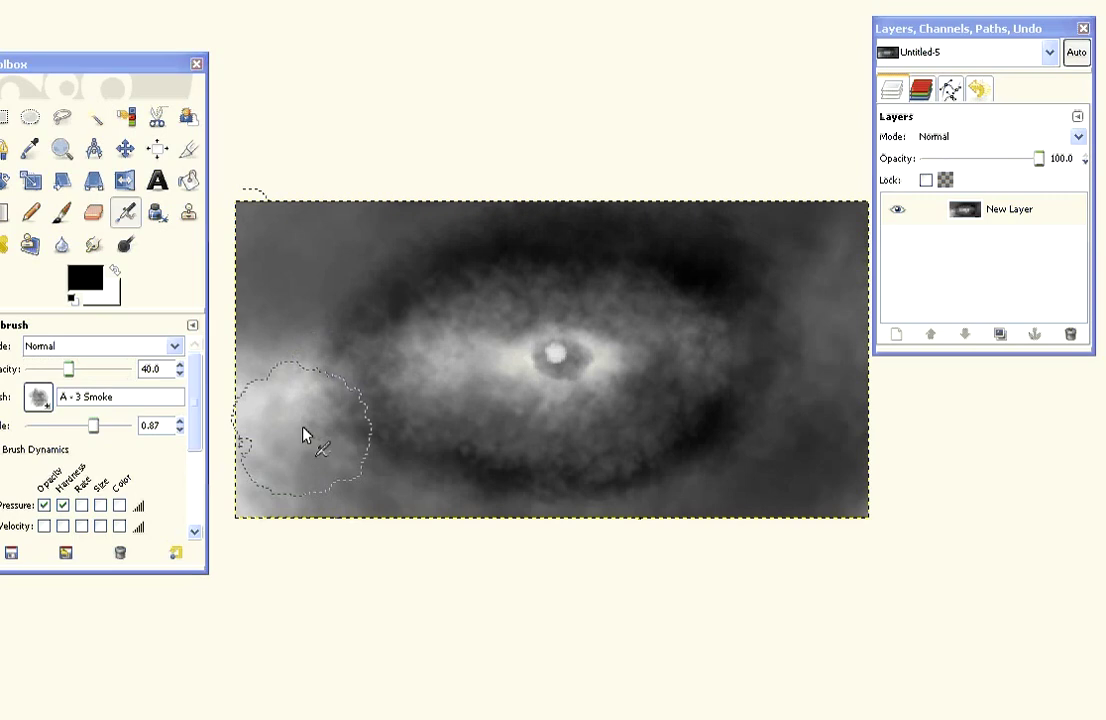
Tint the area around the eye with red ff0000 and repaint the pupil with black and a white highlight at brush scale 0.31
click(113, 287)
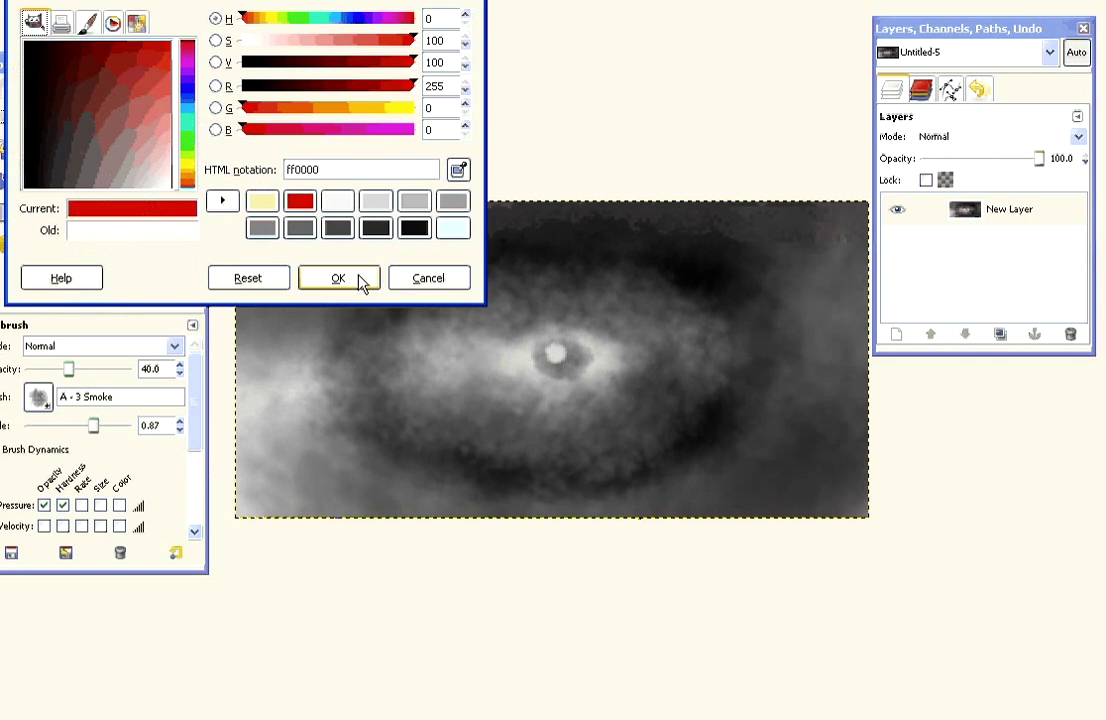
click(358, 278)
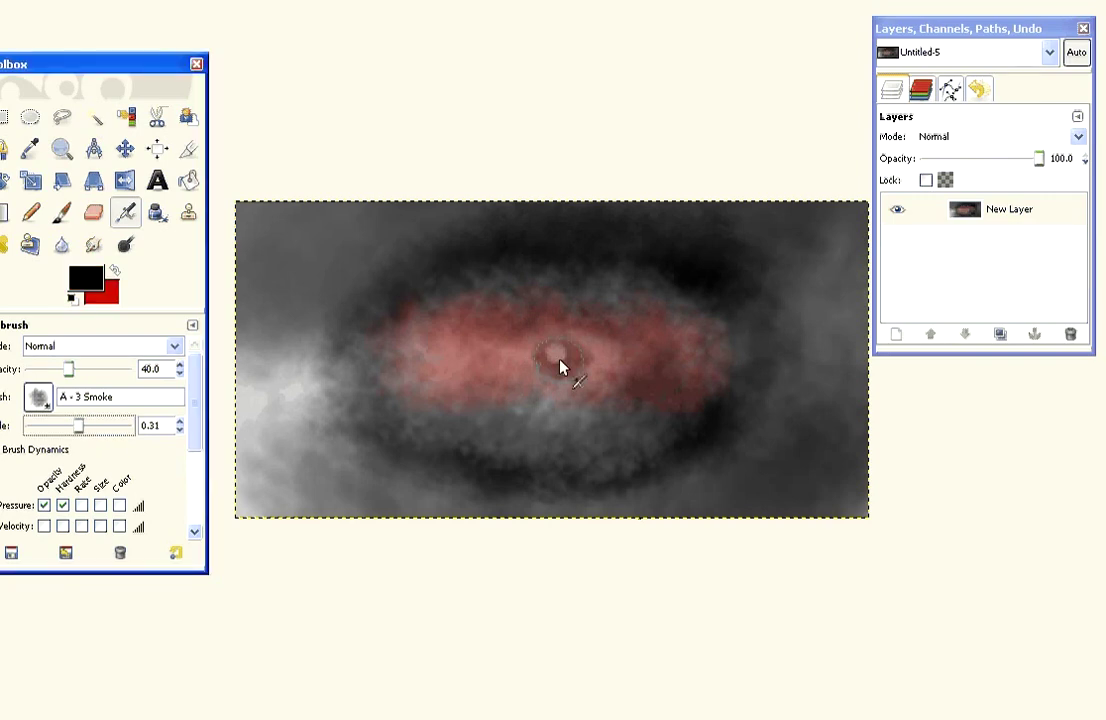
click(558, 361)
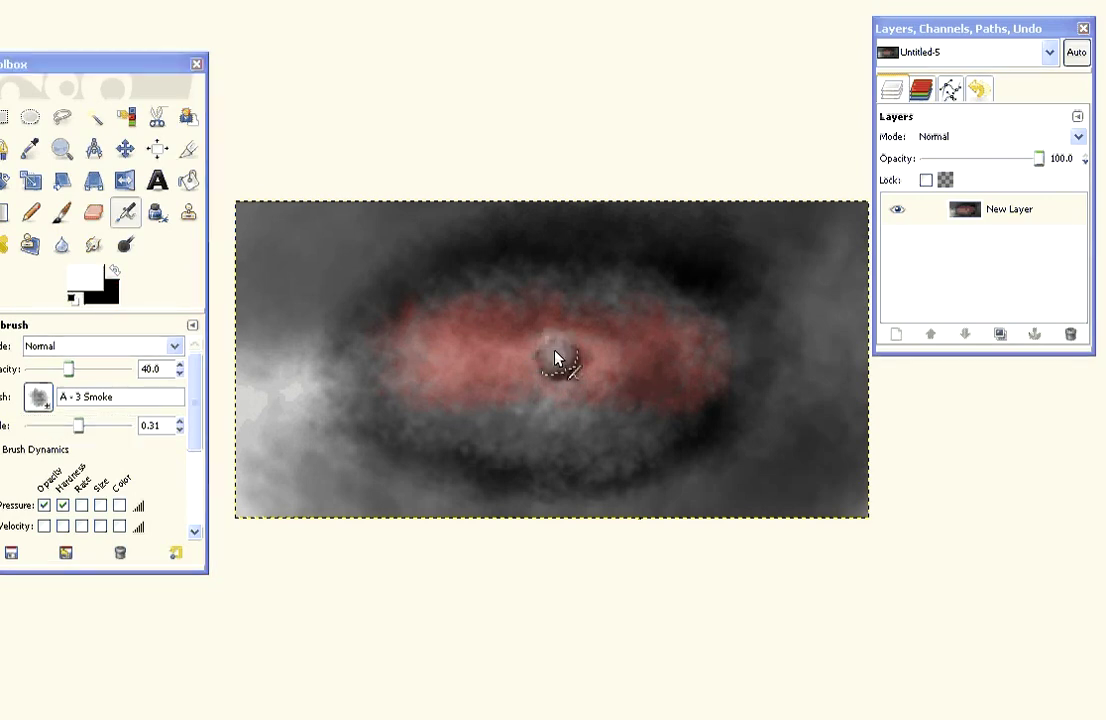
click(557, 358)
Darken the red area's edges above, below and left of the eye with black strokes, leaving a lighter almond shape around the pupil
key(x)
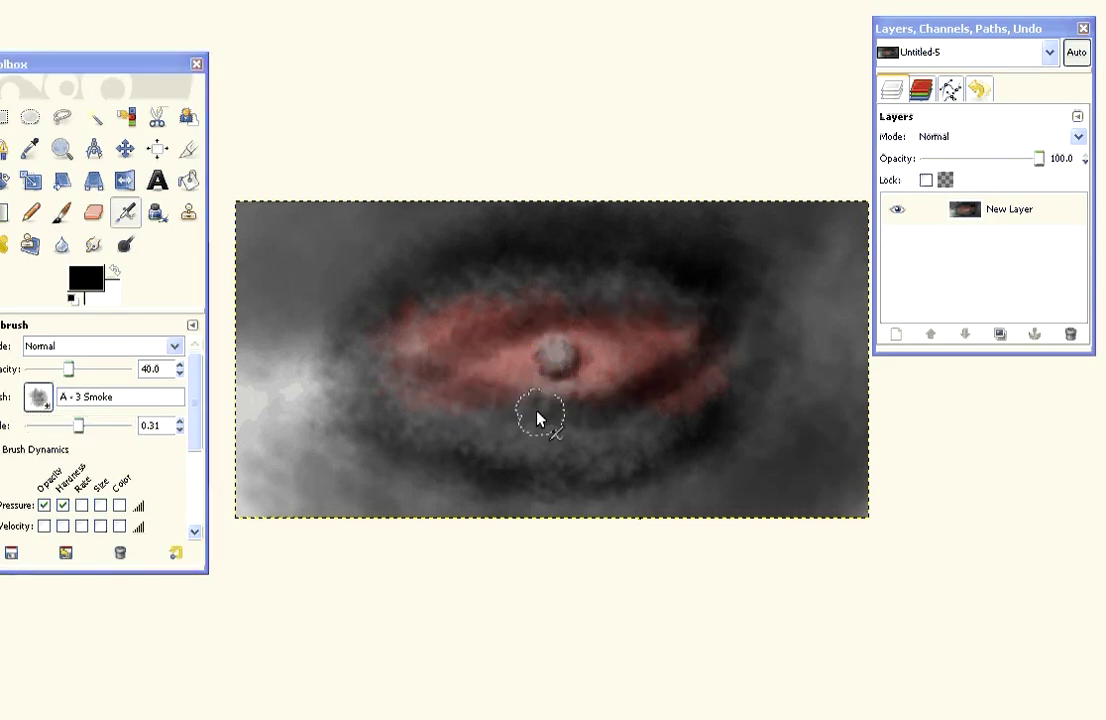
drag(537, 418, 396, 366)
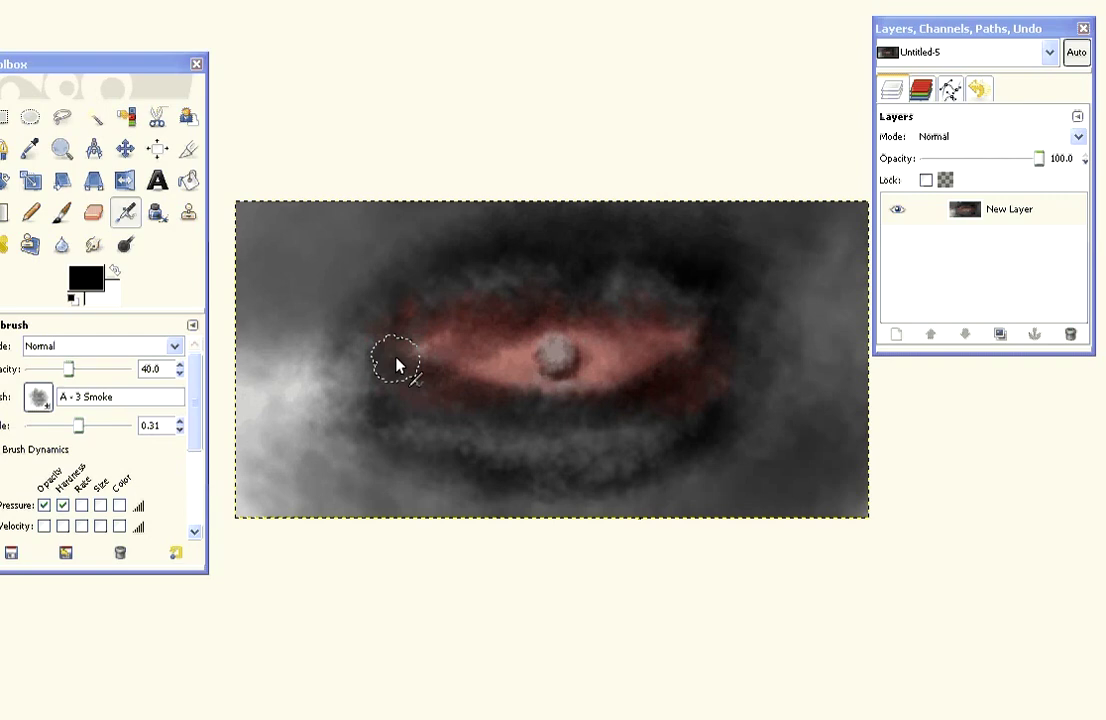
drag(398, 365, 680, 295)
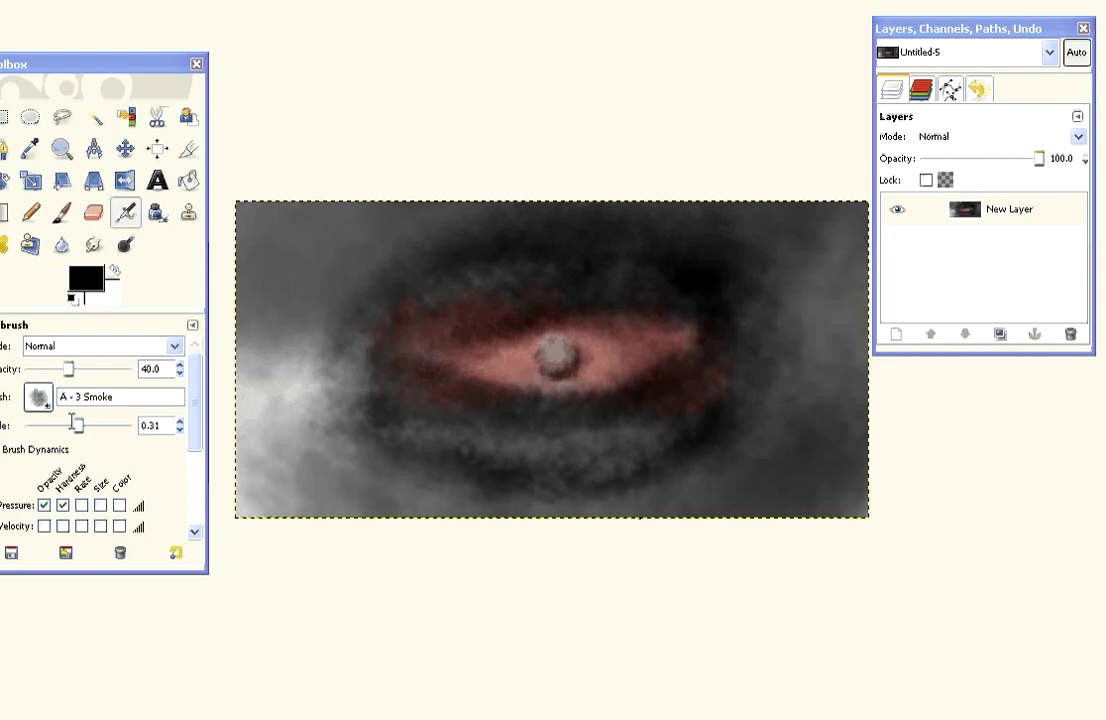
Set the brush scale to 0.40 and blacken the canvas along its top, right and bottom edges
drag(73, 424, 134, 443)
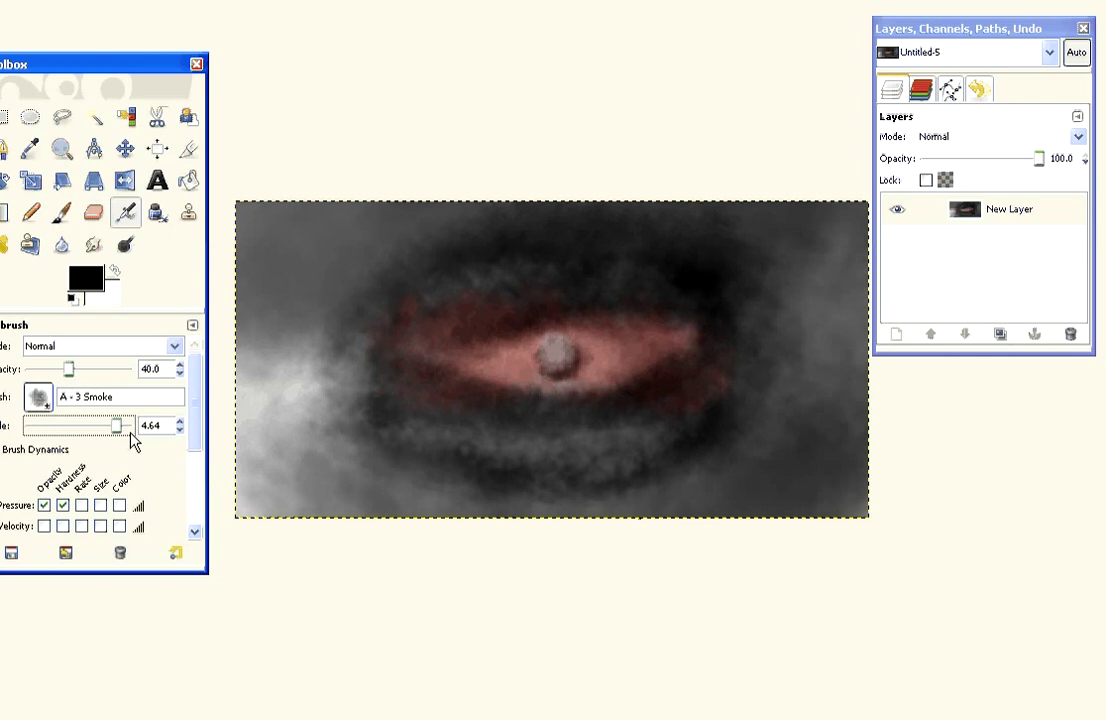
drag(262, 228, 610, 205)
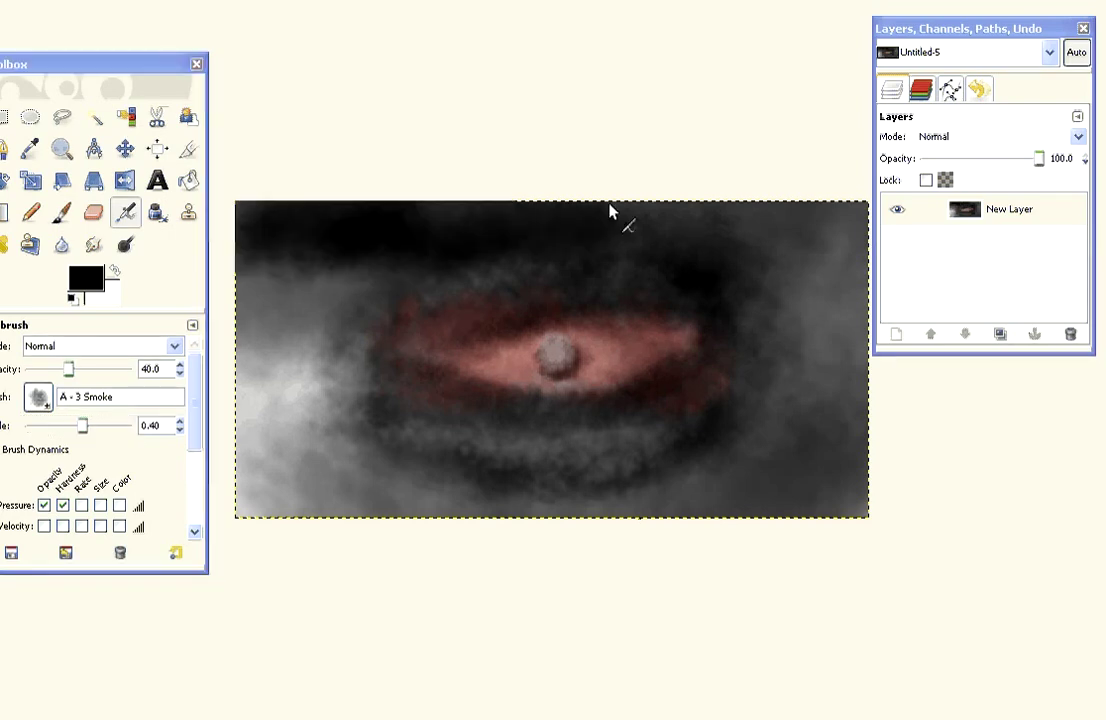
drag(612, 212, 585, 518)
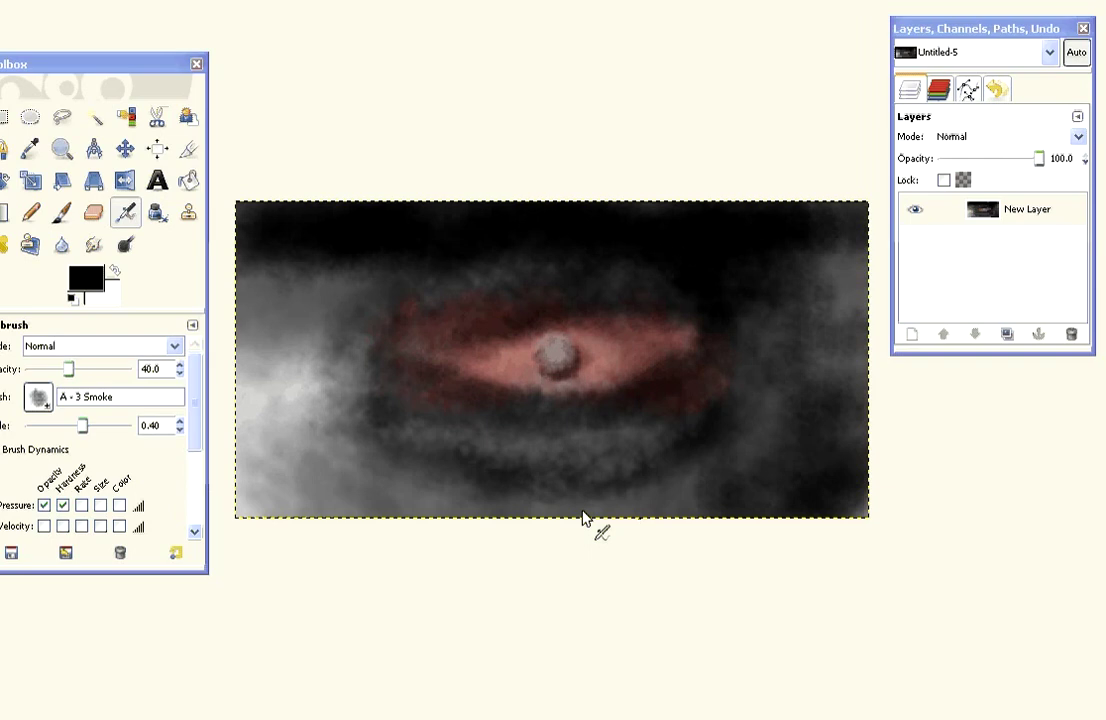
drag(585, 518, 766, 192)
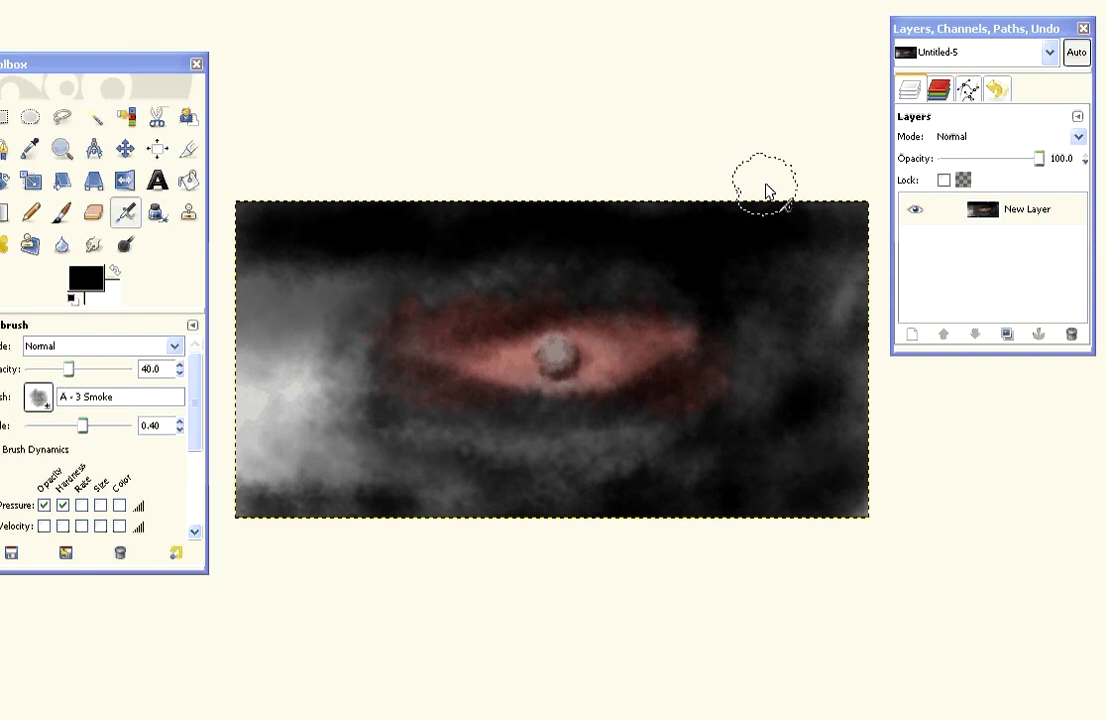
Set opacity to 29.4 and brush scale to 1.63, and blend the surroundings with large black and white smoke strokes
click(83, 425)
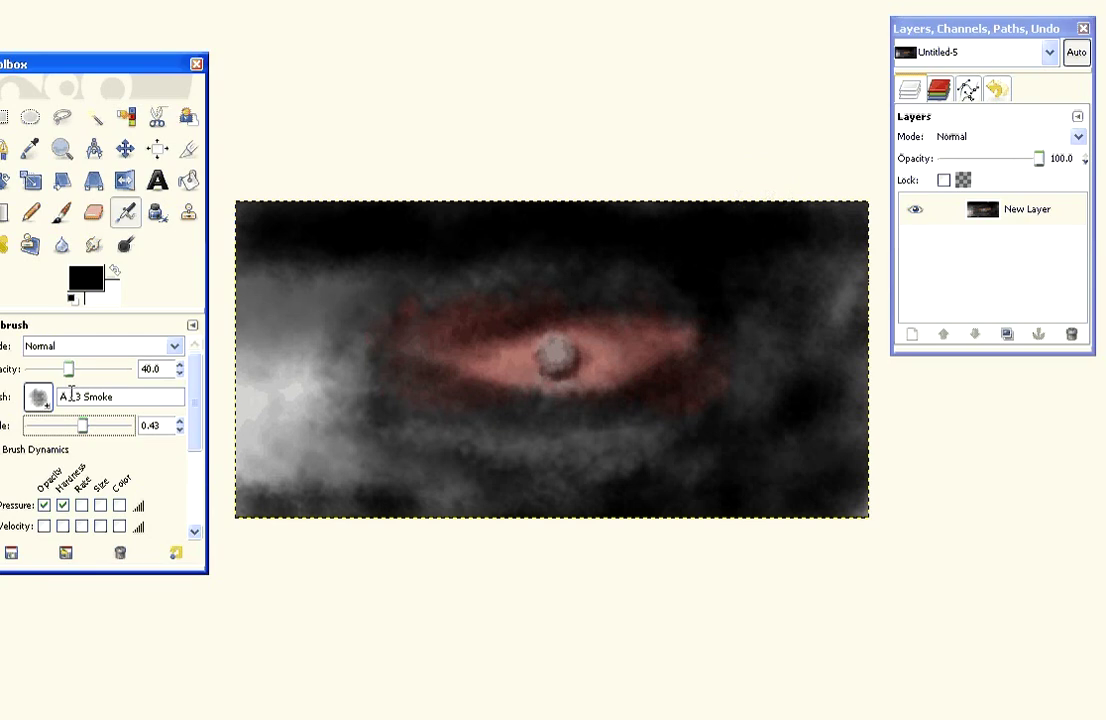
drag(69, 369, 59, 369)
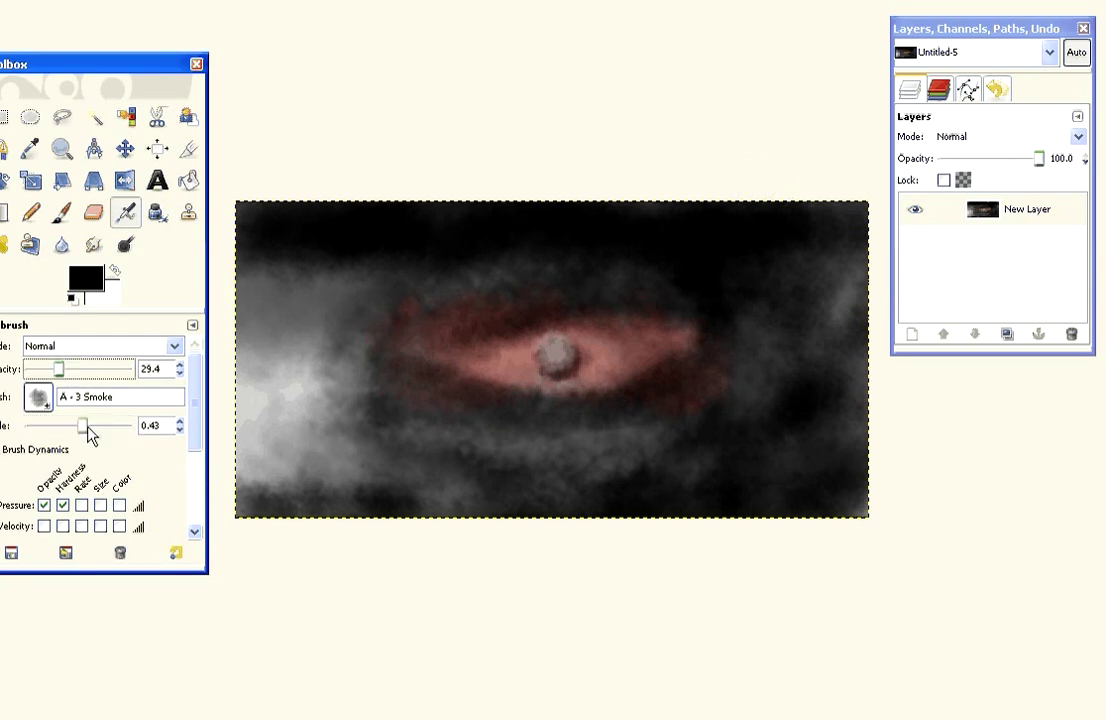
drag(88, 427, 107, 427)
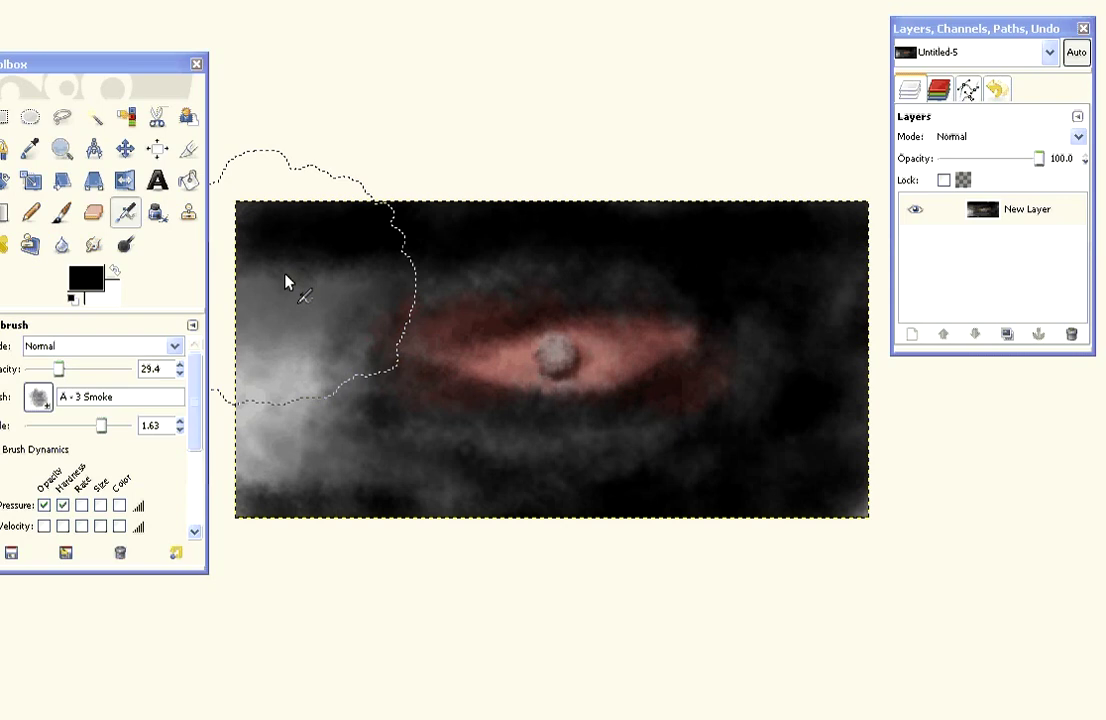
click(115, 273)
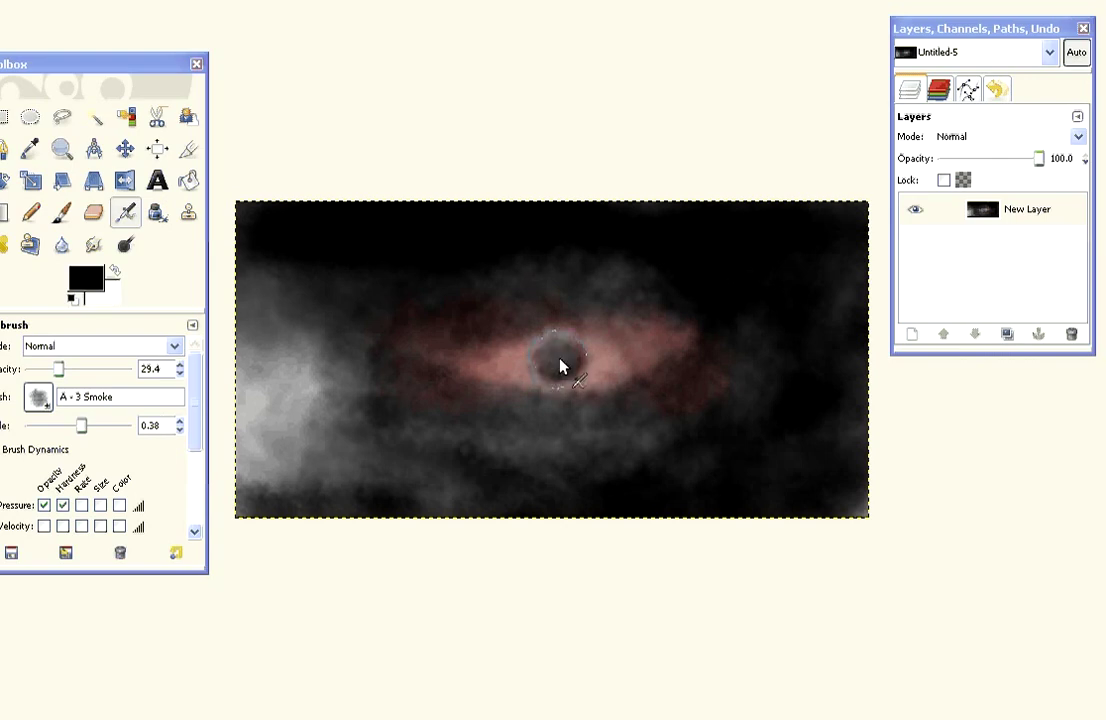
Shade the dark pupil into a sphere with white, finishing with a small bright highlight at opacity 39.4 and brush scale 0.16
key(x)
click(547, 359)
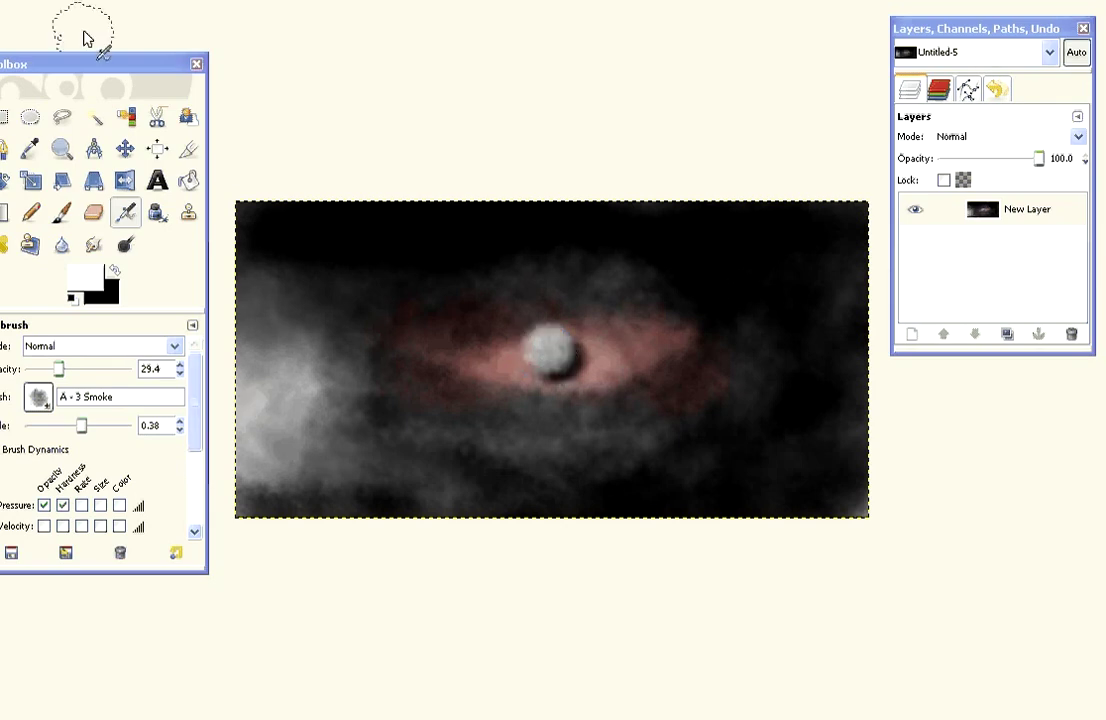
key(ctrl+z)
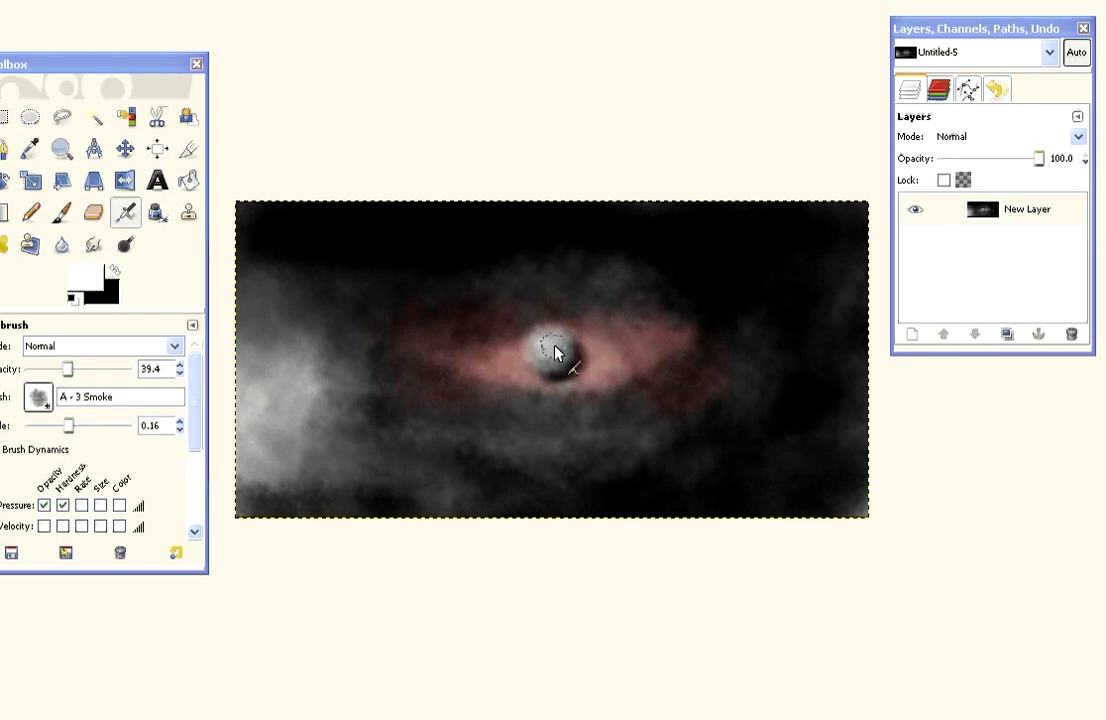
click(552, 346)
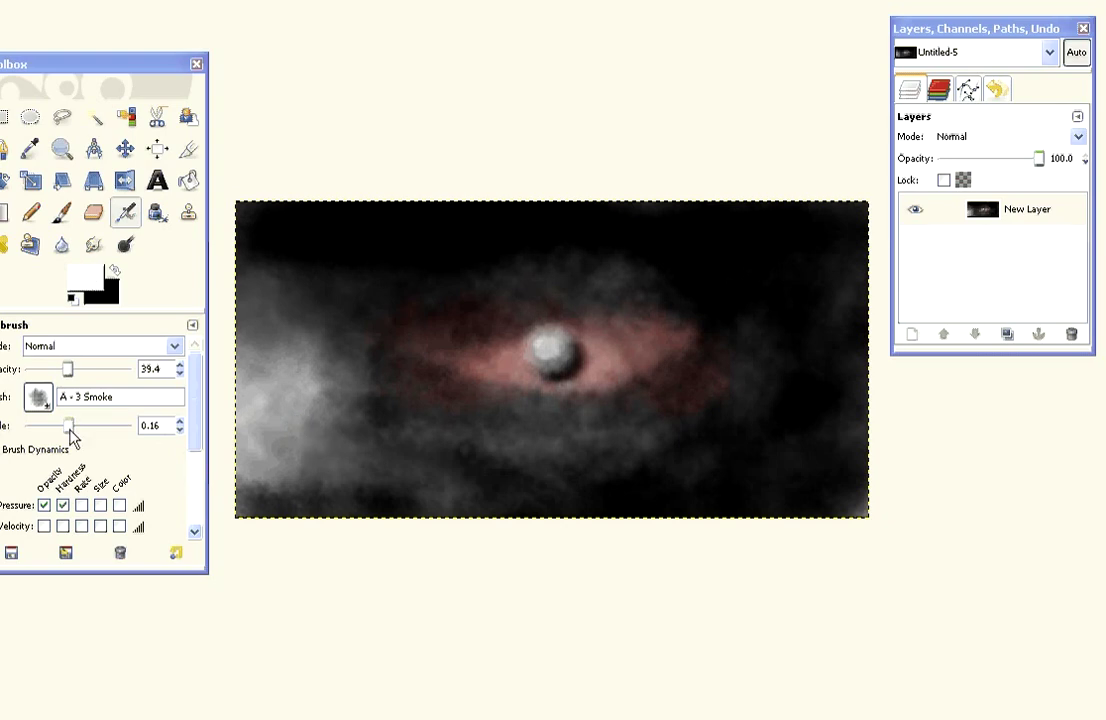
At brush scale 0.38, brighten the canvas's lower-left corner with white smoke strokes
drag(69, 427, 82, 427)
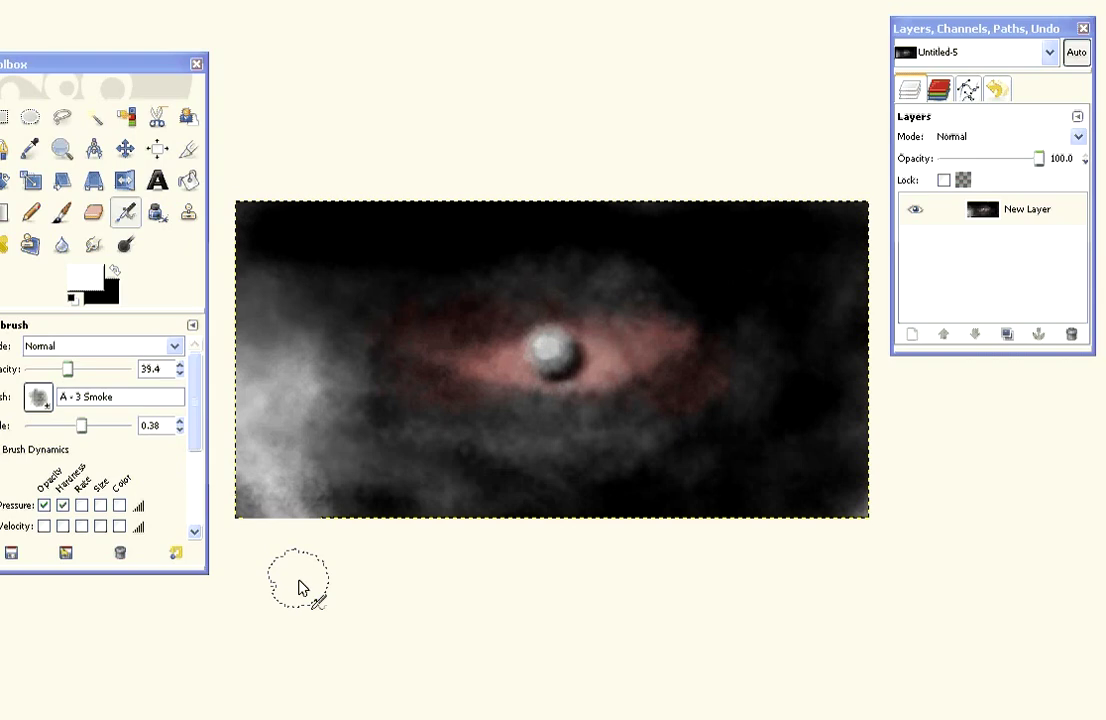
drag(300, 588, 310, 400)
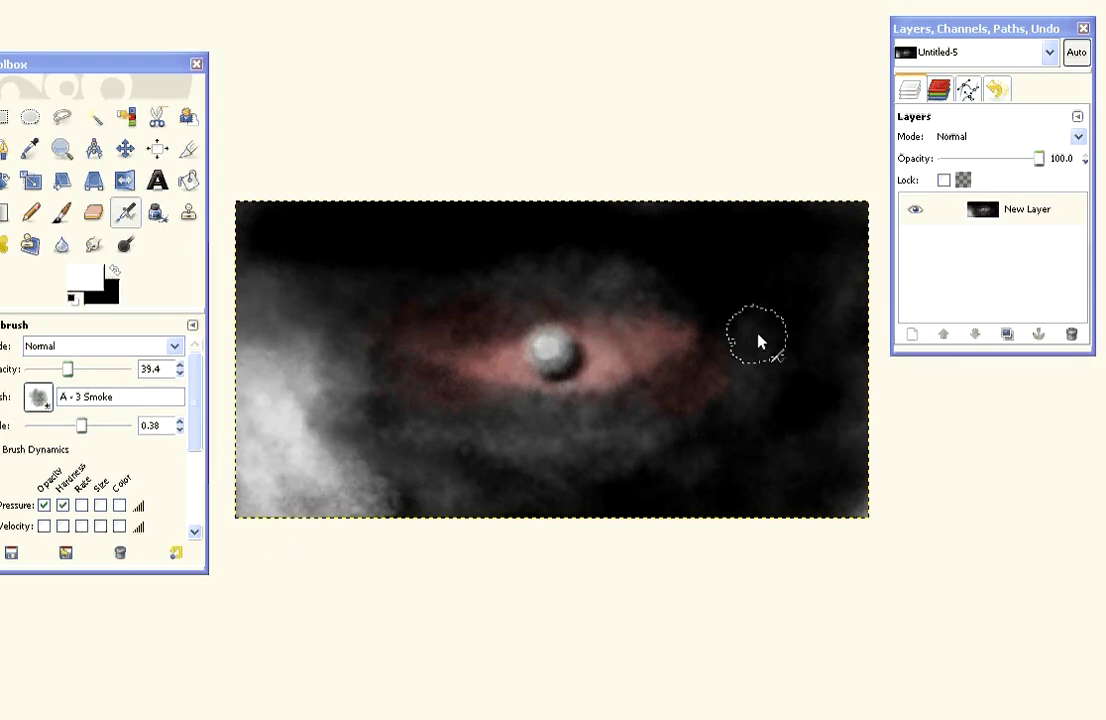